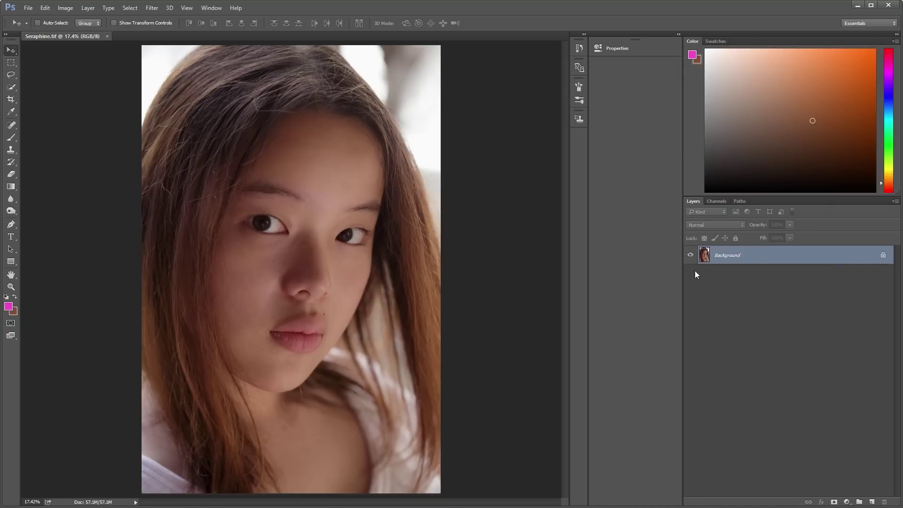
# Duplicate the portrait layer twice and rename the first copy Colors
pyautogui.hotkey('ctrl', 'j')
pyautogui.hotkey('ctrl', 'j')
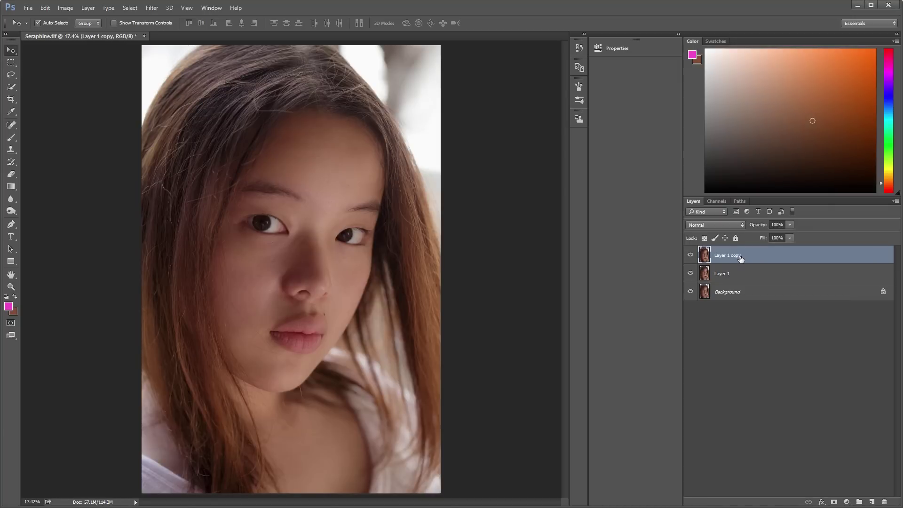
pyautogui.doubleClick(718, 274)
pyautogui.write('delor')
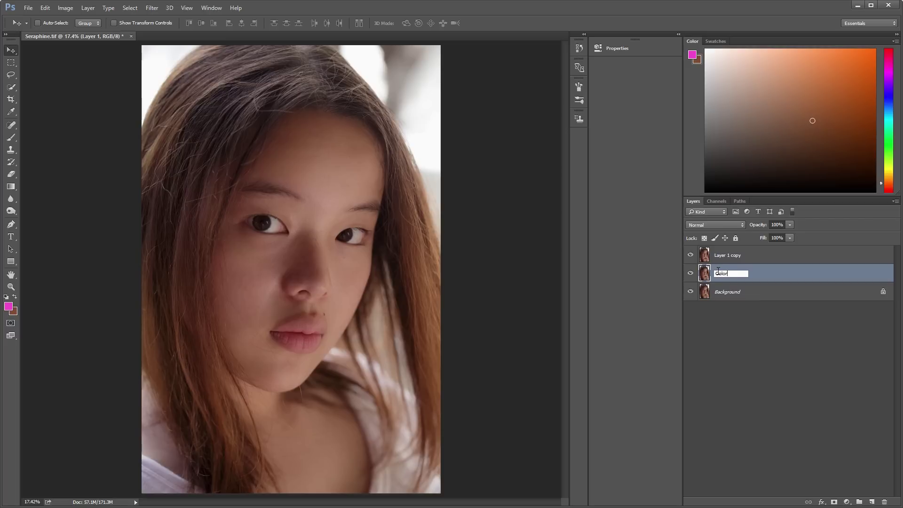
pyautogui.write('s')
pyautogui.press('Return')
# Rename the top copy Textures, hide it, and make Colors the active layer
pyautogui.click(736, 258)
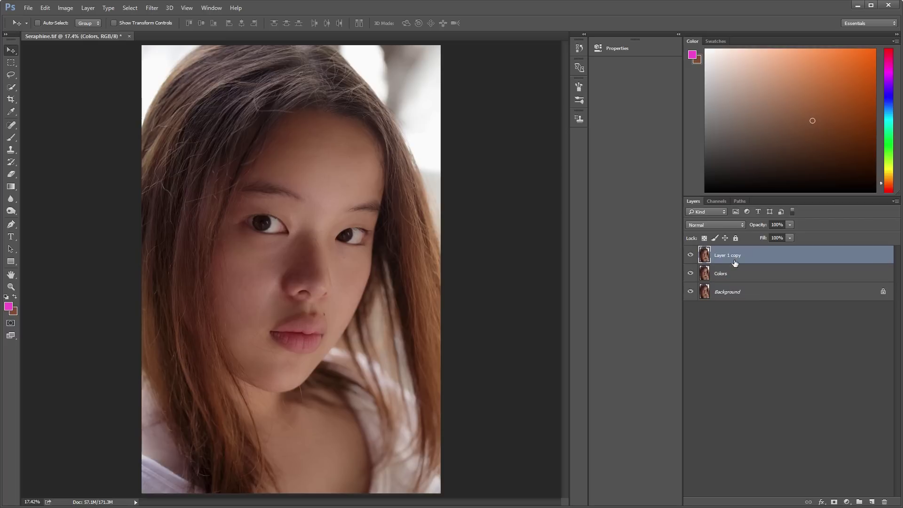
pyautogui.doubleClick(737, 258)
pyautogui.write('Te')
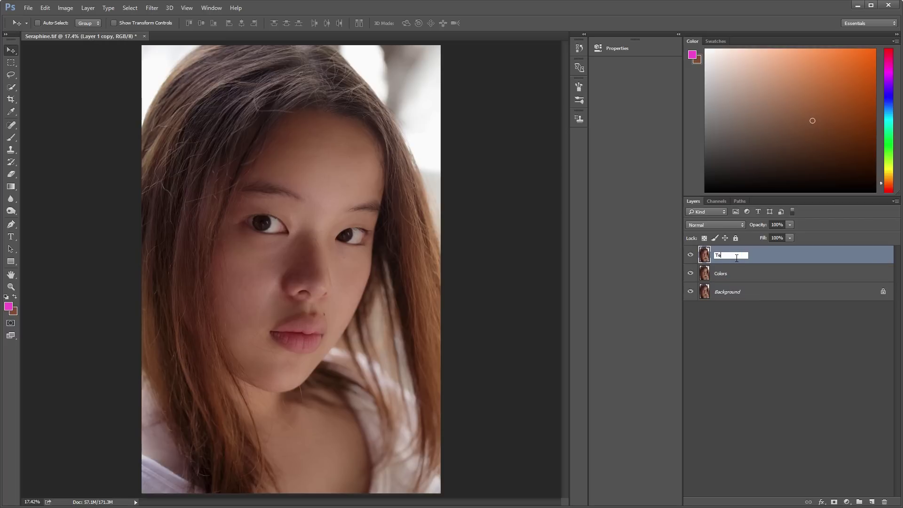
pyautogui.write('xtures')
pyautogui.press('Return')
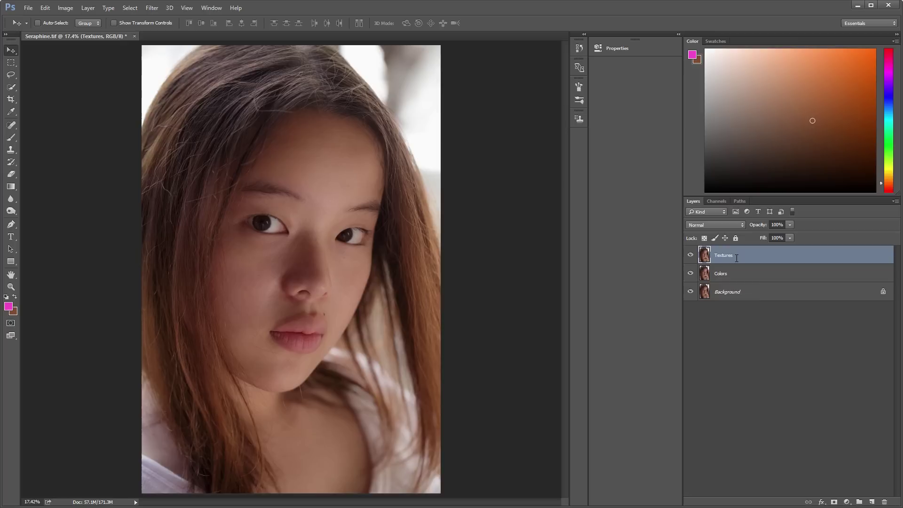
pyautogui.click(690, 254)
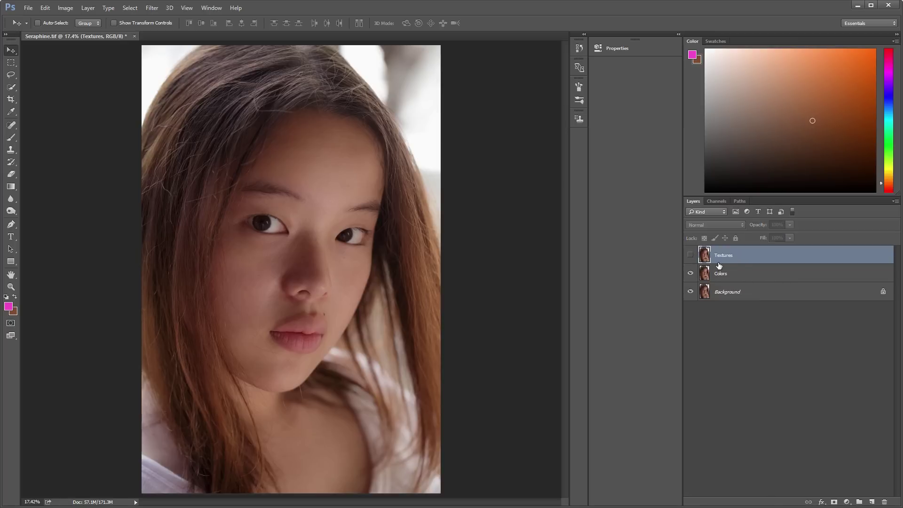
pyautogui.click(727, 276)
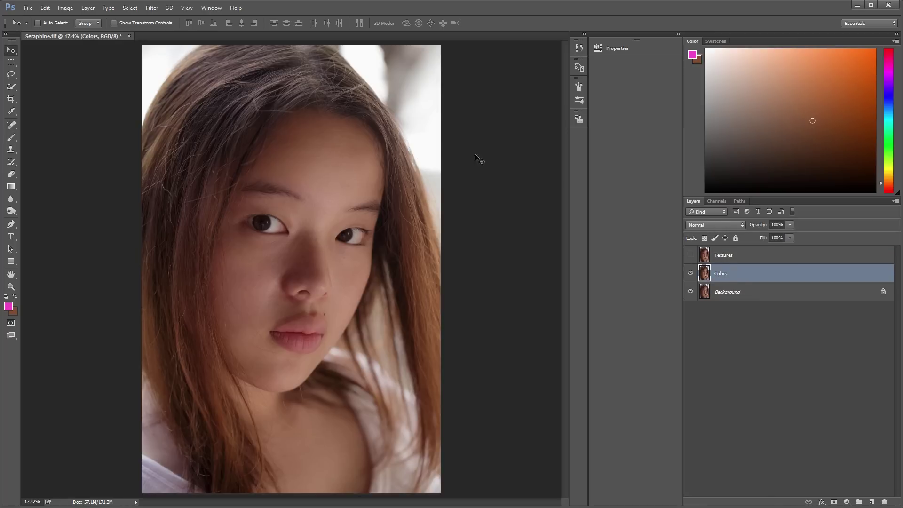
# Blur the Colors layer with a 7.8-pixel Gaussian blur, then select Textures
pyautogui.click(144, 10)
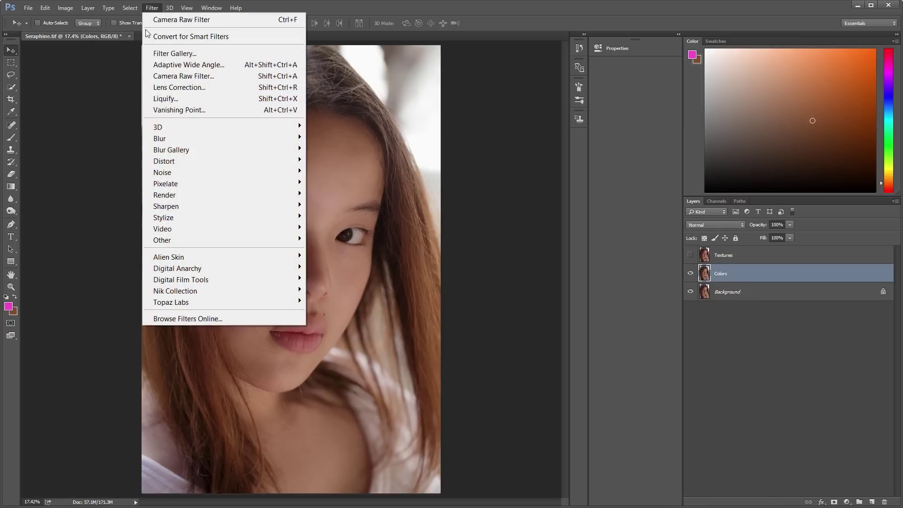
pyautogui.moveTo(163, 141)
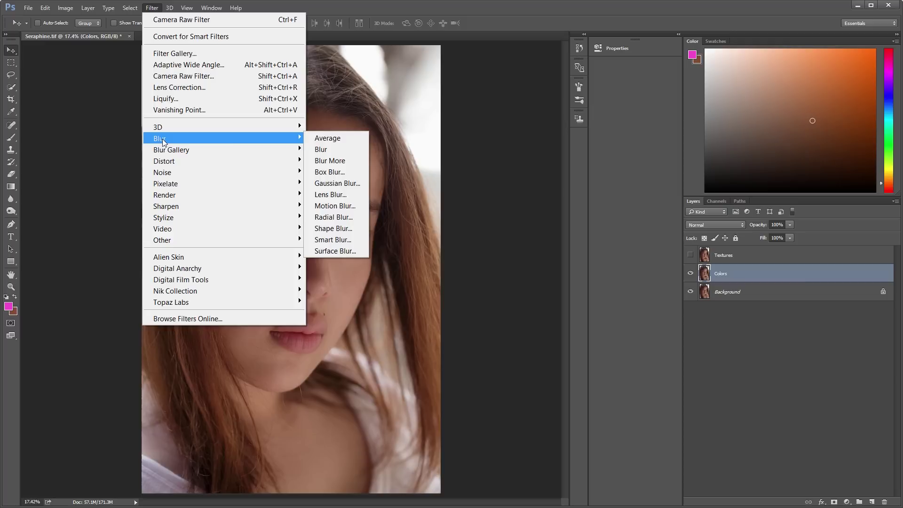
pyautogui.click(346, 183)
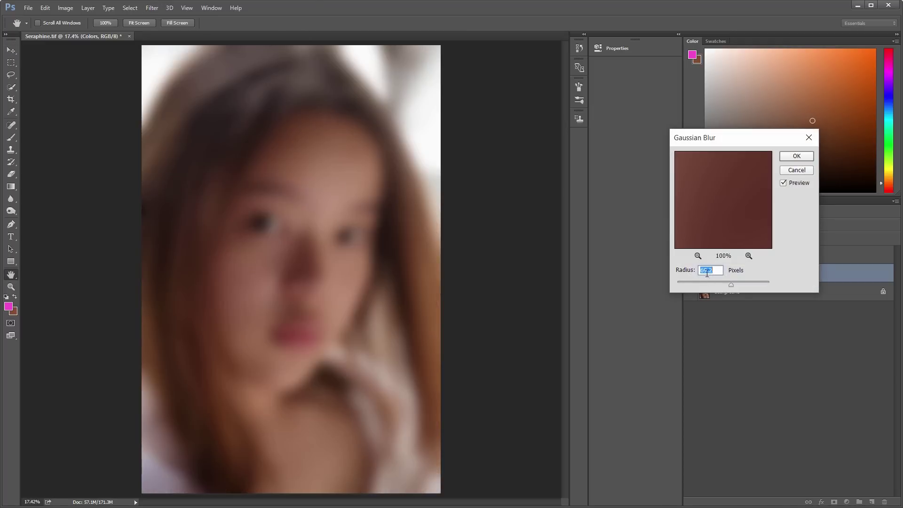
pyautogui.click(709, 282)
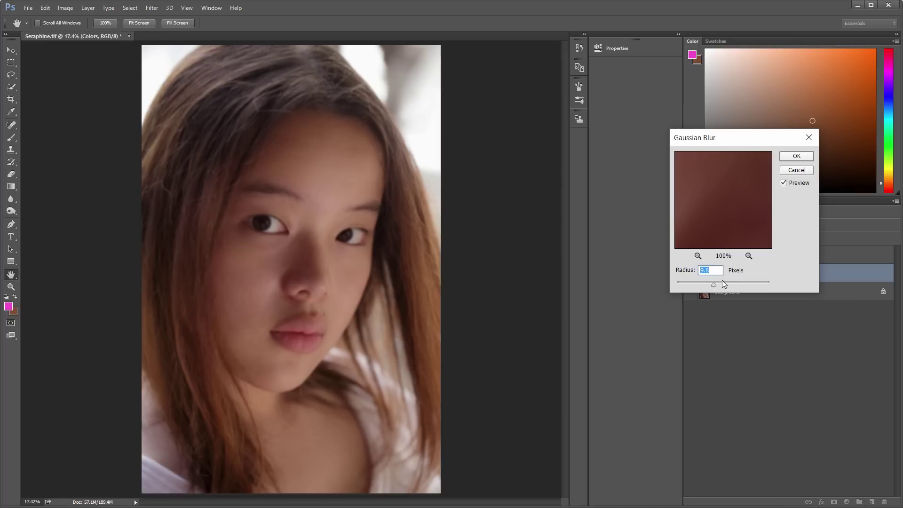
pyautogui.click(797, 157)
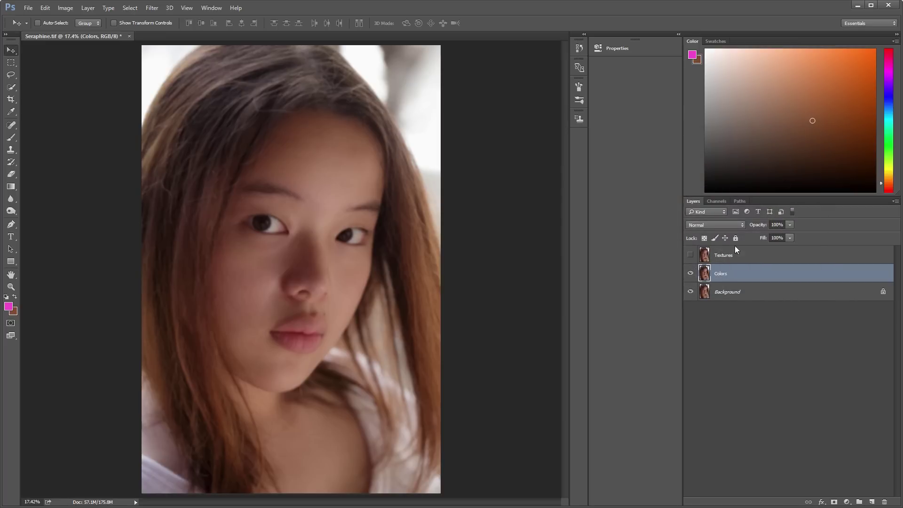
pyautogui.click(711, 258)
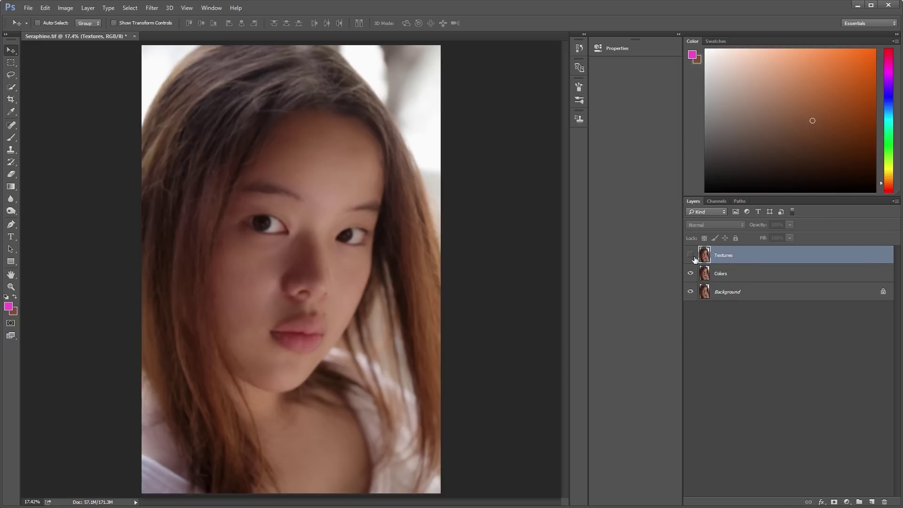
# Show Textures and Apply Image from the inverted Colors layer onto it
pyautogui.click(690, 256)
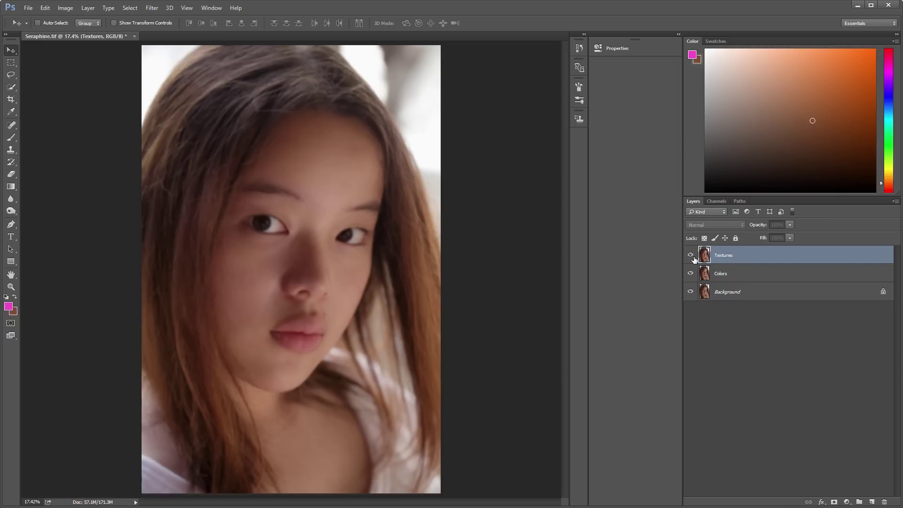
pyautogui.click(62, 8)
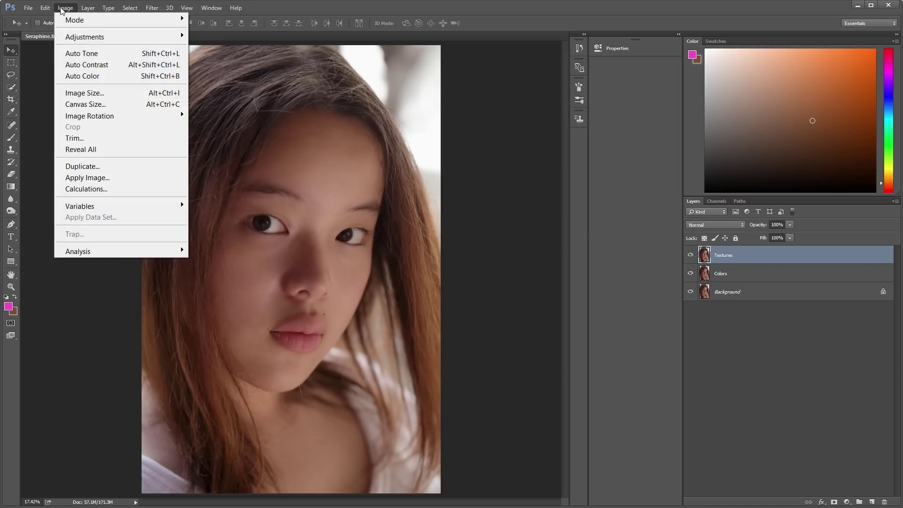
pyautogui.click(96, 179)
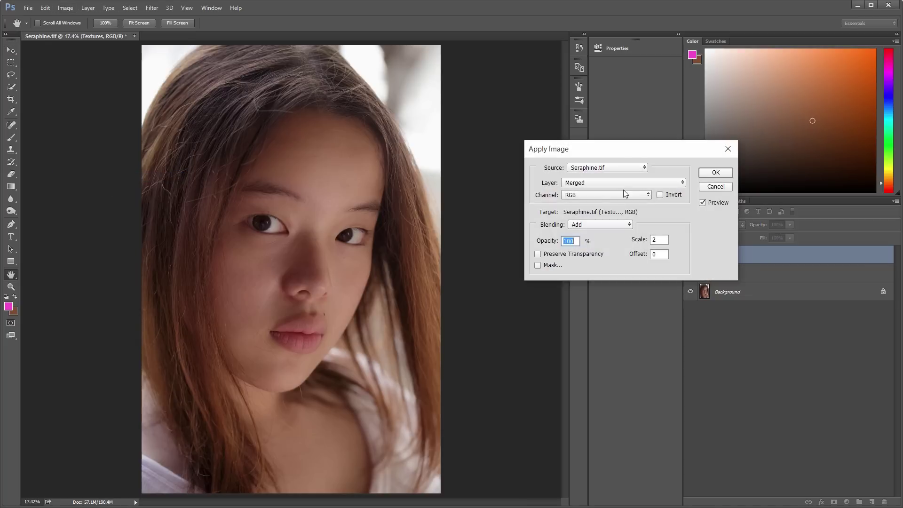
pyautogui.click(638, 186)
pyautogui.click(575, 213)
pyautogui.click(660, 195)
pyautogui.click(715, 173)
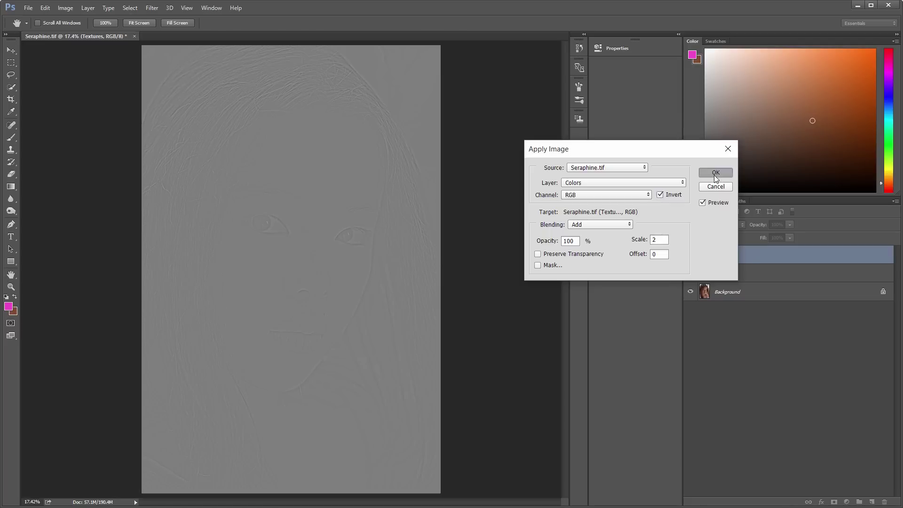
# Set the Textures blend mode to Linear Light and reselect Colors
pyautogui.click(724, 222)
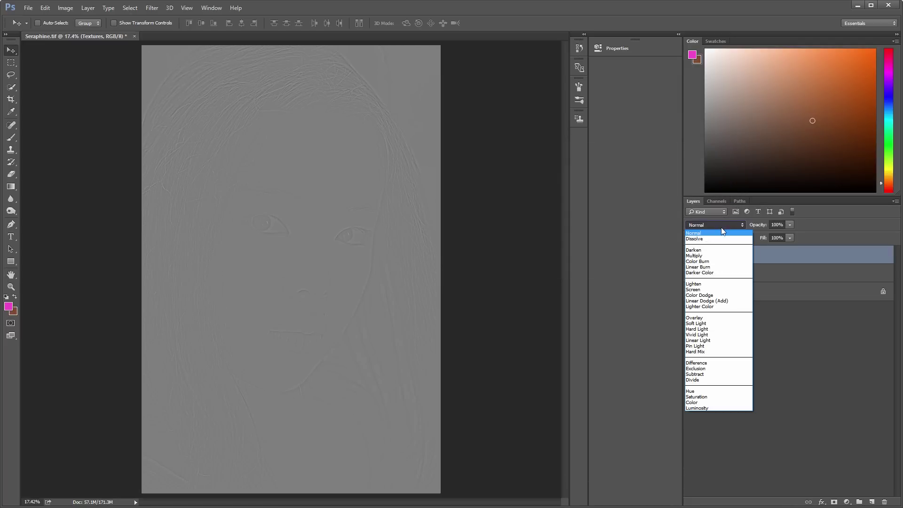
pyautogui.click(710, 340)
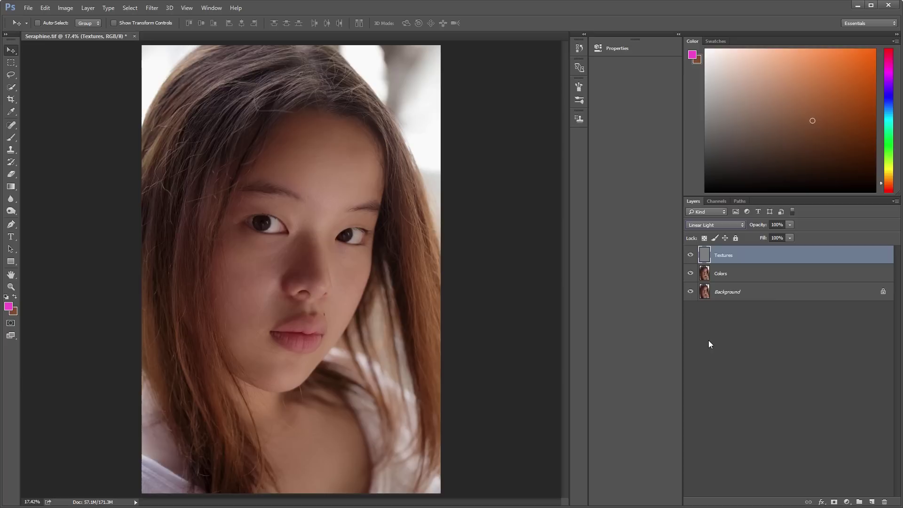
pyautogui.click(727, 276)
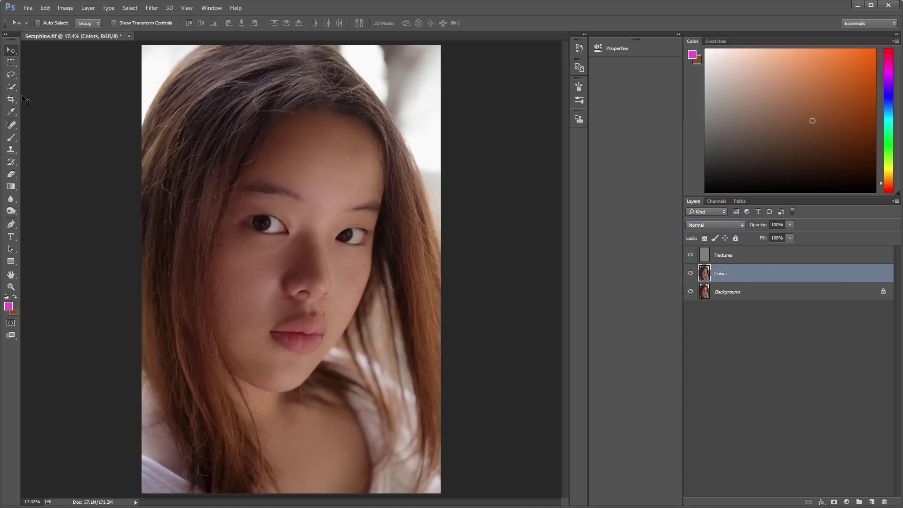
# Lasso the forehead with a 33 px feather
pyautogui.click(12, 74)
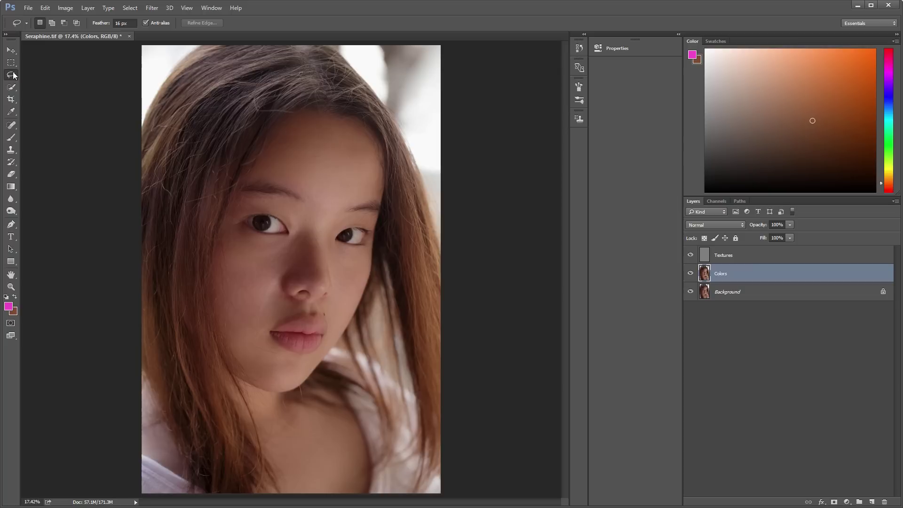
pyautogui.click(131, 23)
pyautogui.write('33')
pyautogui.press('Return')
pyautogui.moveTo(281, 112)
pyautogui.mouseDown()
pyautogui.moveTo(264, 136)
pyautogui.moveTo(264, 166)
pyautogui.moveTo(353, 163)
pyautogui.moveTo(359, 138)
pyautogui.moveTo(351, 122)
pyautogui.moveTo(310, 109)
pyautogui.mouseUp()
# Blur the forehead selection with a 55-pixel Gaussian blur and deselect
pyautogui.click(152, 7)
pyautogui.moveTo(185, 137)
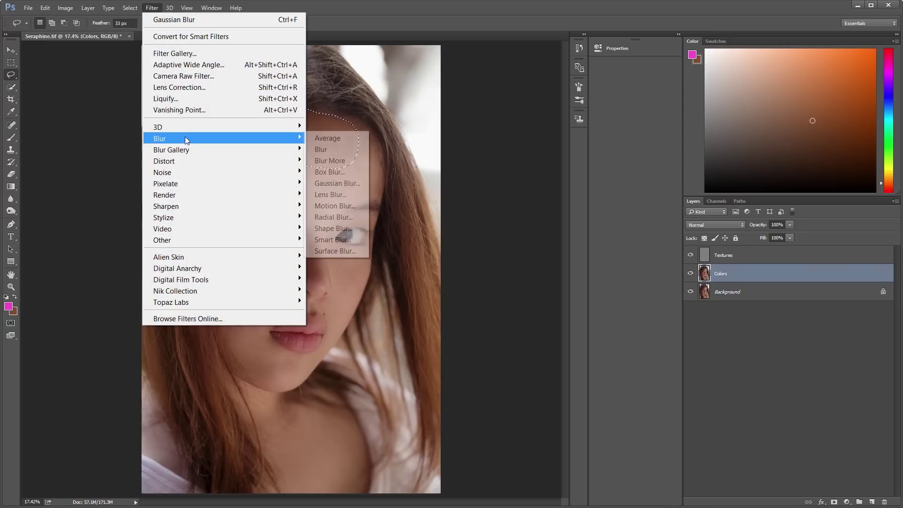
pyautogui.click(347, 184)
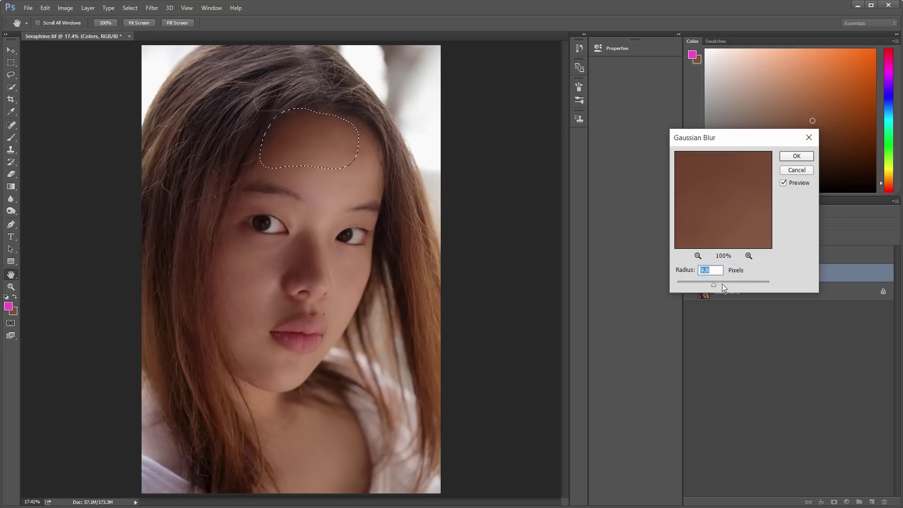
pyautogui.moveTo(723, 284); pyautogui.dragTo(726, 286)
pyautogui.click(795, 157)
pyautogui.hotkey('ctrl', 'd')
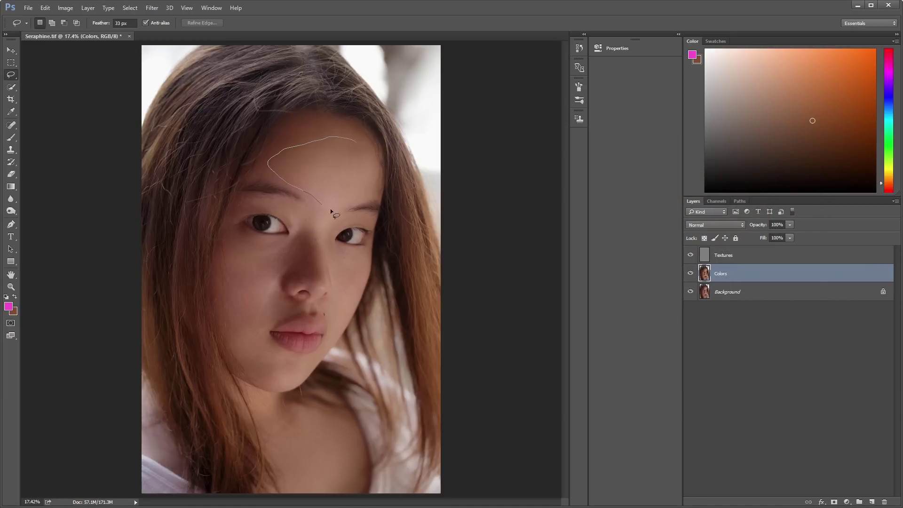
# Blur the lassoed forehead patch with a 37.4-pixel Gaussian blur and deselect
pyautogui.moveTo(356, 140); pyautogui.dragTo(360, 143)
pyautogui.click(152, 8)
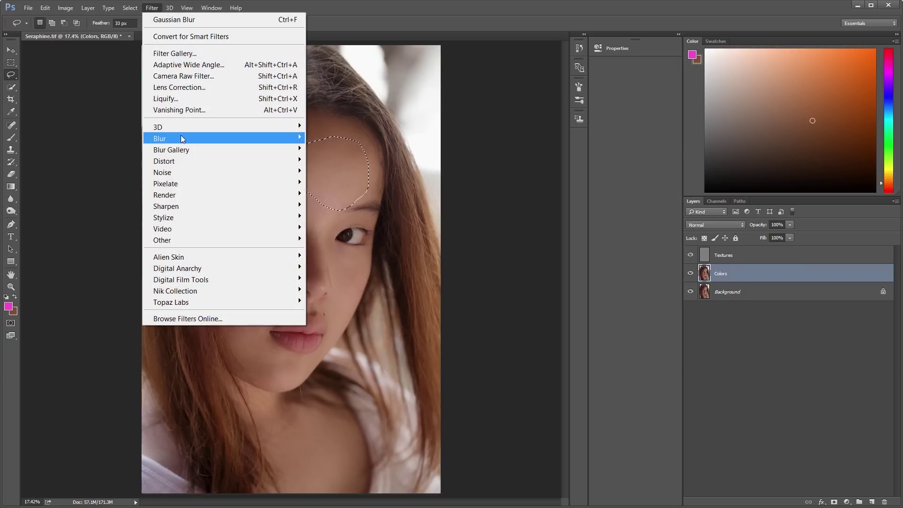
pyautogui.moveTo(182, 137)
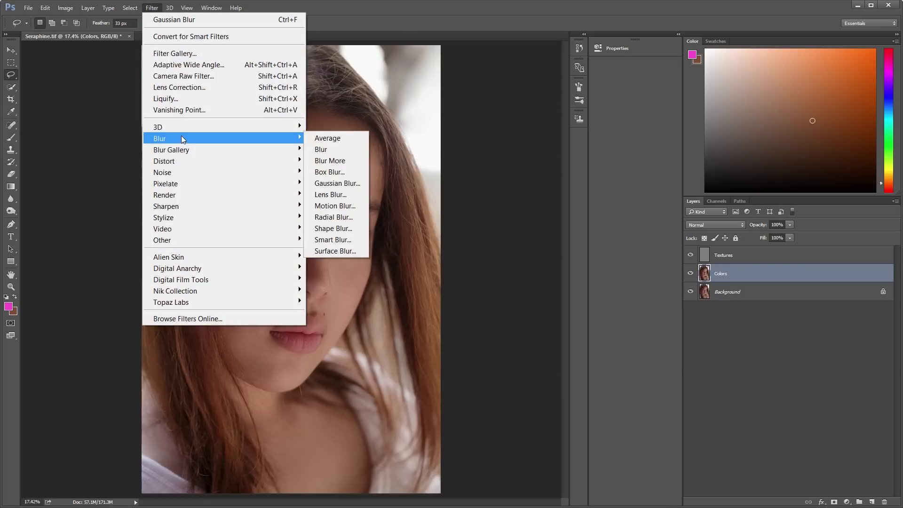
pyautogui.click(336, 183)
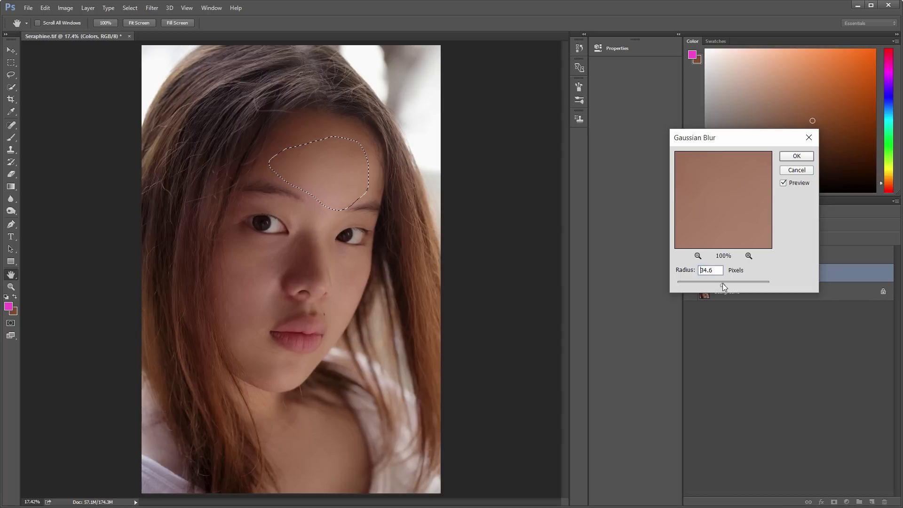
pyautogui.moveTo(723, 283); pyautogui.dragTo(730, 283)
pyautogui.moveTo(729, 283); pyautogui.dragTo(718, 285)
pyautogui.click(797, 155)
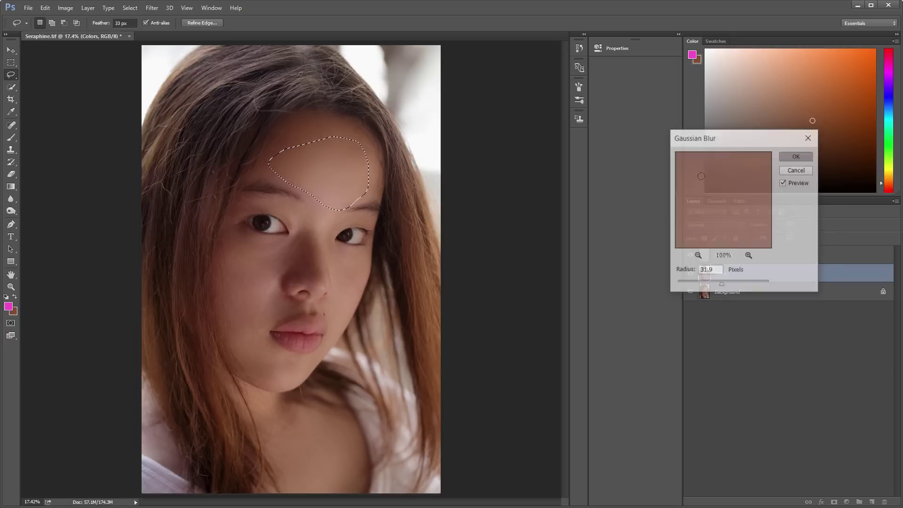
pyautogui.hotkey('ctrl', 'd')
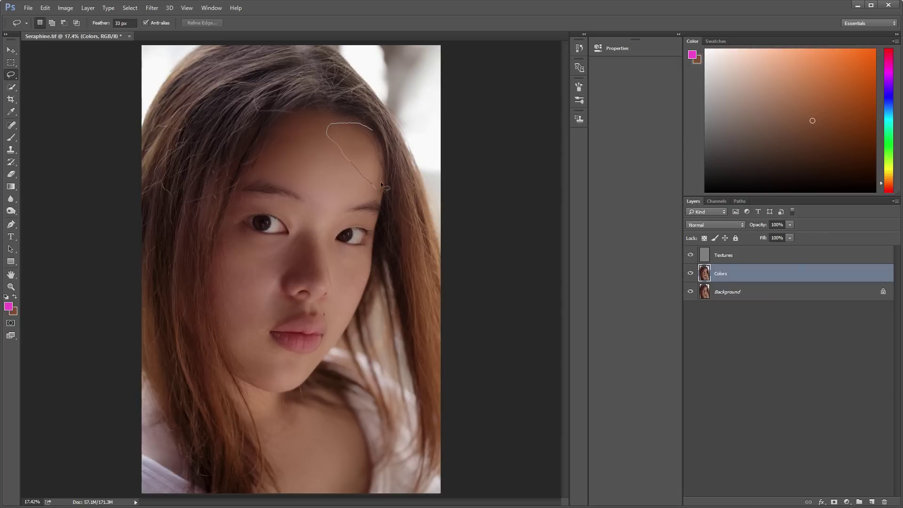
# Lasso the forehead's right edge, blur it at 44.2 pixels, and deselect
pyautogui.moveTo(380, 181)
pyautogui.mouseDown()
pyautogui.moveTo(384, 156)
pyautogui.moveTo(370, 130)
pyautogui.mouseUp()
pyautogui.click(152, 8)
pyautogui.moveTo(178, 141)
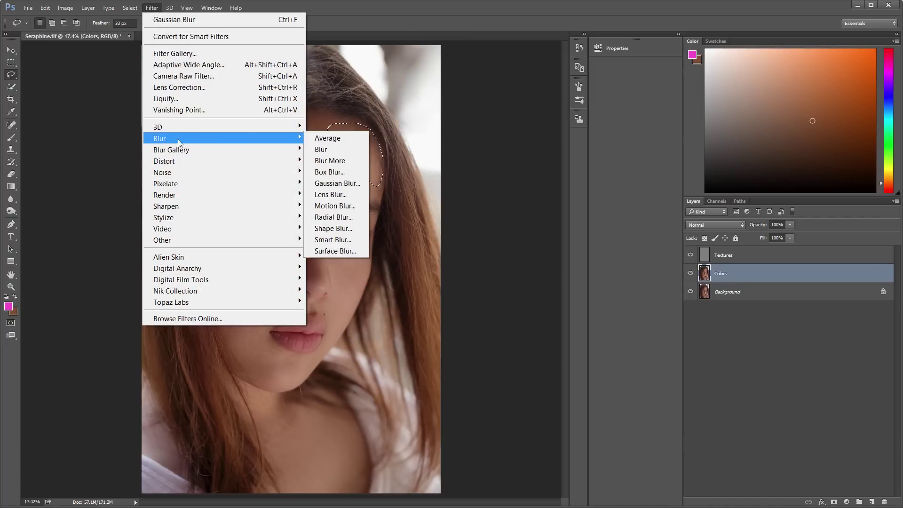
pyautogui.click(337, 183)
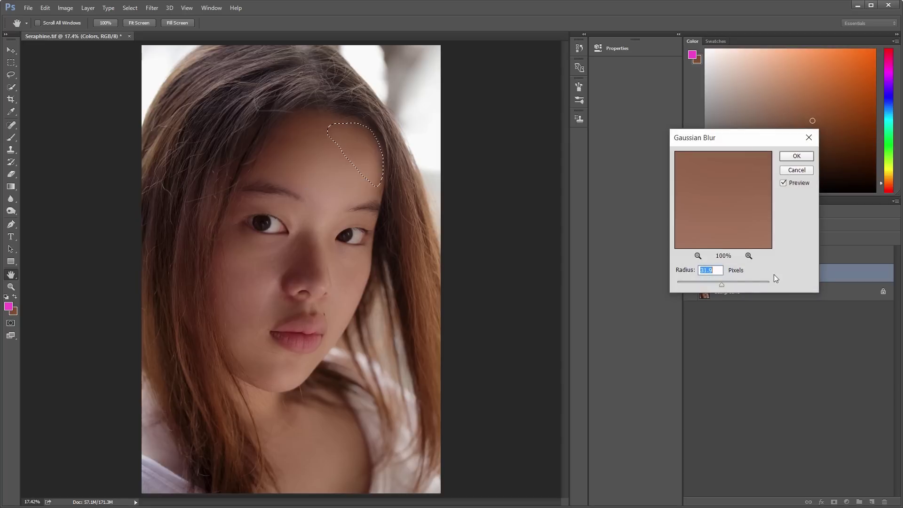
pyautogui.moveTo(722, 285); pyautogui.dragTo(726, 284)
pyautogui.click(796, 157)
pyautogui.press('l')
pyautogui.hotkey('ctrl', 'd')
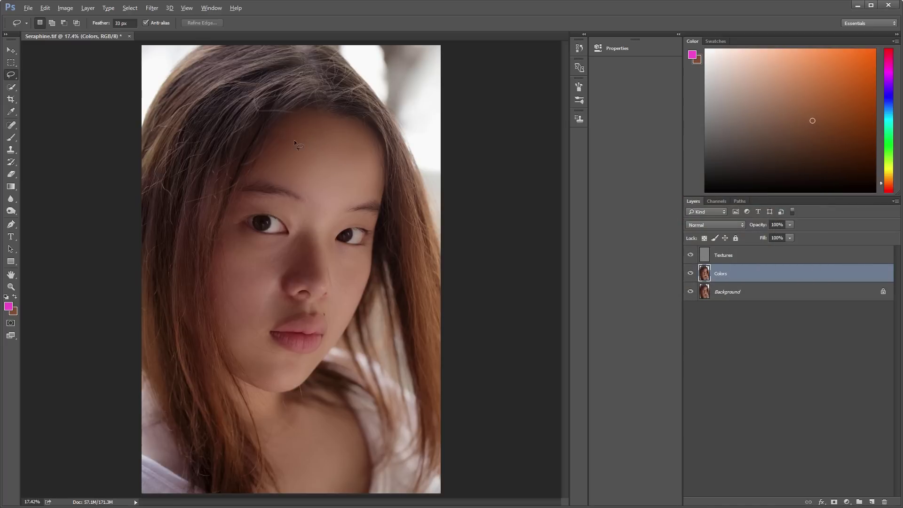
# Zoom into the forehead and select the Textures layer
pyautogui.scroll(5, 295, 140)
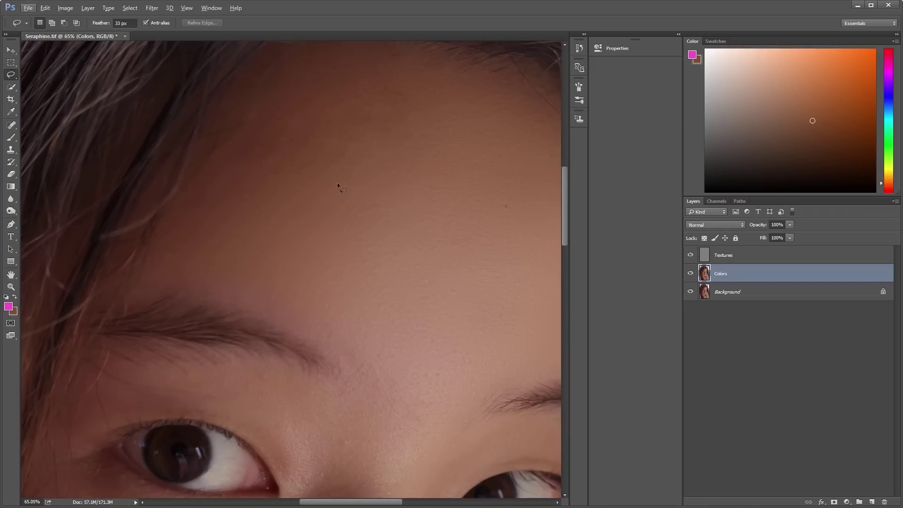
pyautogui.scroll(3, 388, 211)
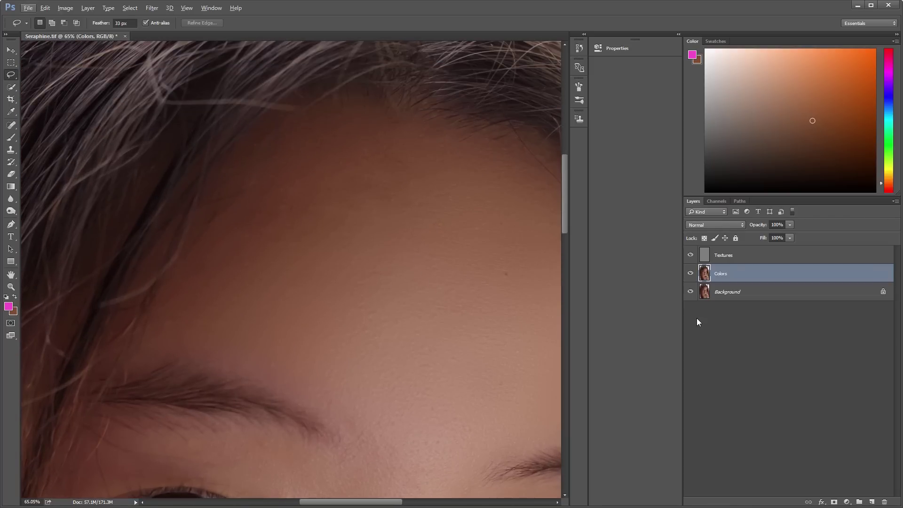
pyautogui.click(738, 255)
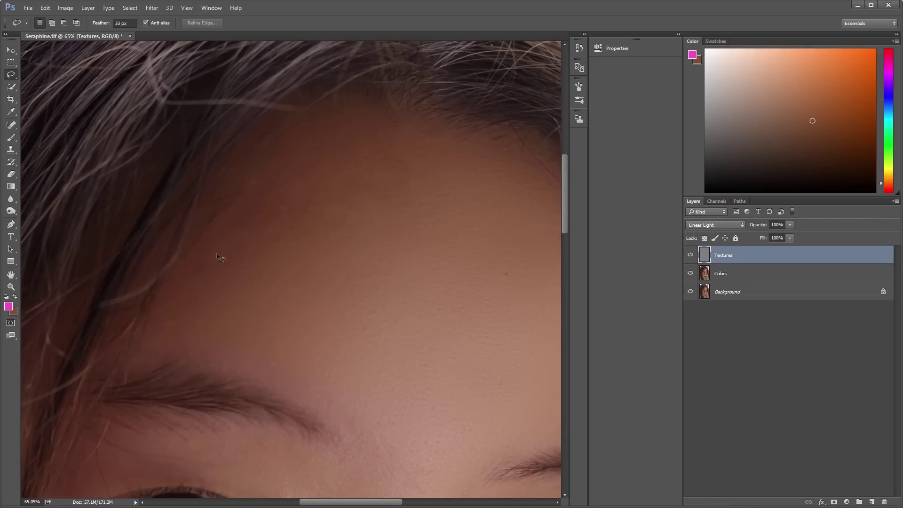
# Spot-heal the forehead blemishes and streak on Textures, then zoom back out
pyautogui.click(11, 125)
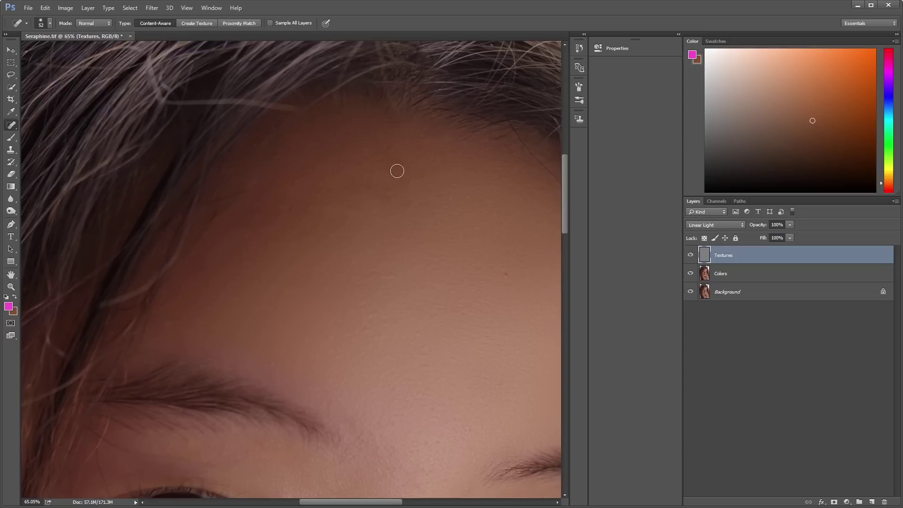
pyautogui.moveTo(400, 162); pyautogui.dragTo(390, 160)
pyautogui.moveTo(343, 191); pyautogui.dragTo(351, 185)
pyautogui.moveTo(419, 203); pyautogui.dragTo(375, 205)
pyautogui.moveTo(276, 207)
pyautogui.mouseDown()
pyautogui.moveTo(285, 205)
pyautogui.moveTo(282, 188)
pyautogui.moveTo(296, 183)
pyautogui.mouseUp()
pyautogui.moveTo(374, 153); pyautogui.dragTo(366, 152)
pyautogui.scroll(-5, 400, 199)
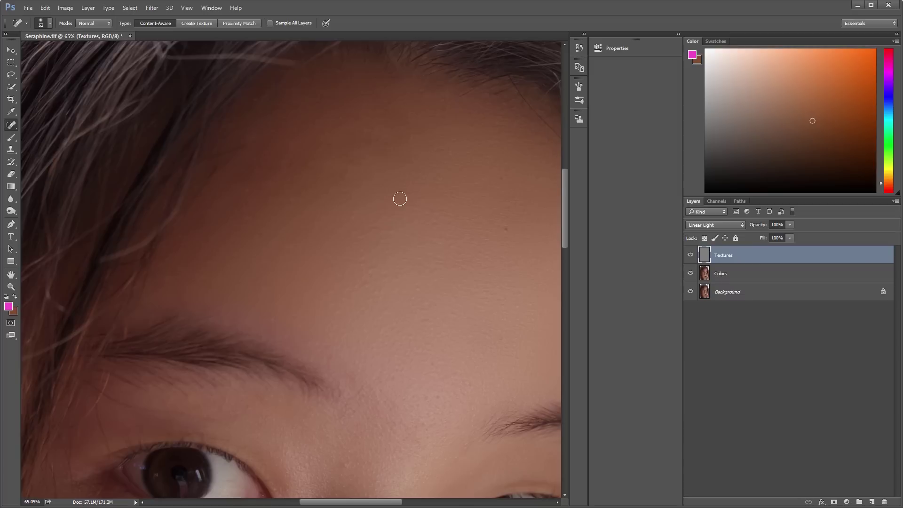
pyautogui.scroll(-1, 399, 199)
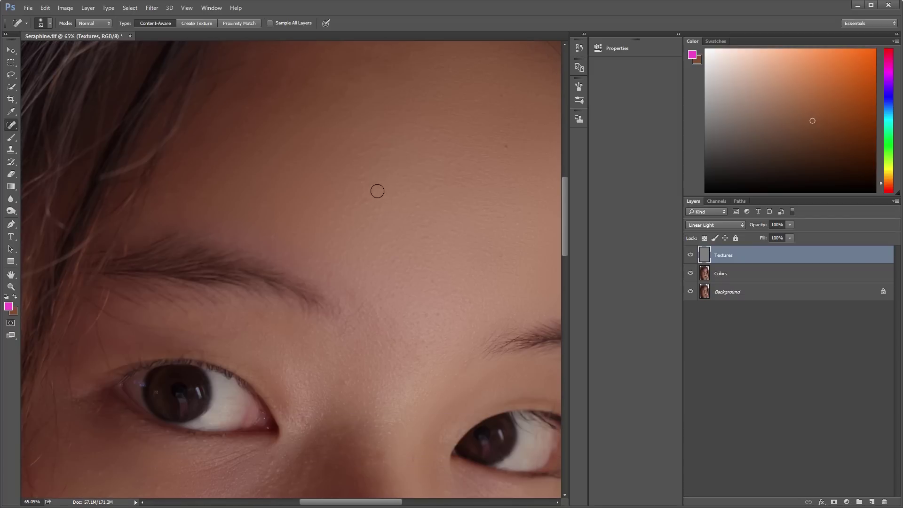
pyautogui.scroll(-6, 377, 191)
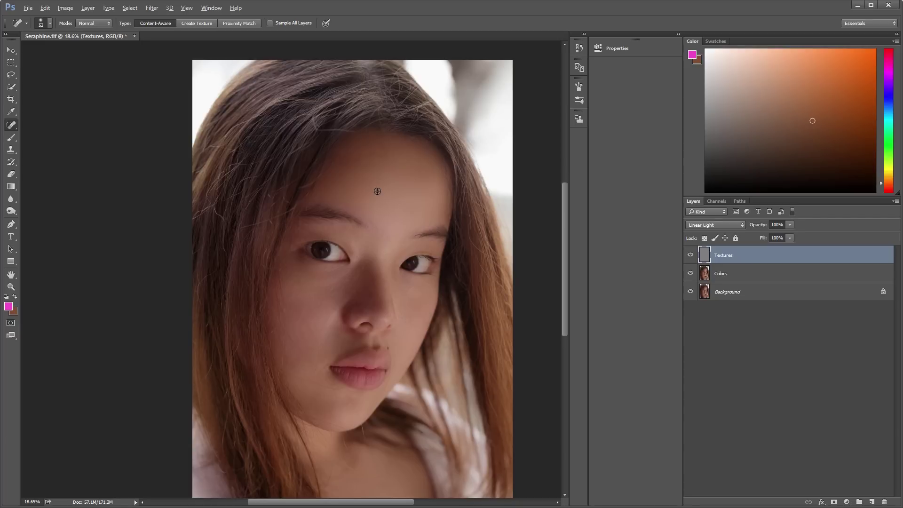
# Back on Colors, Gaussian-blur a lassoed area around the nose
pyautogui.click(758, 275)
pyautogui.press('l')
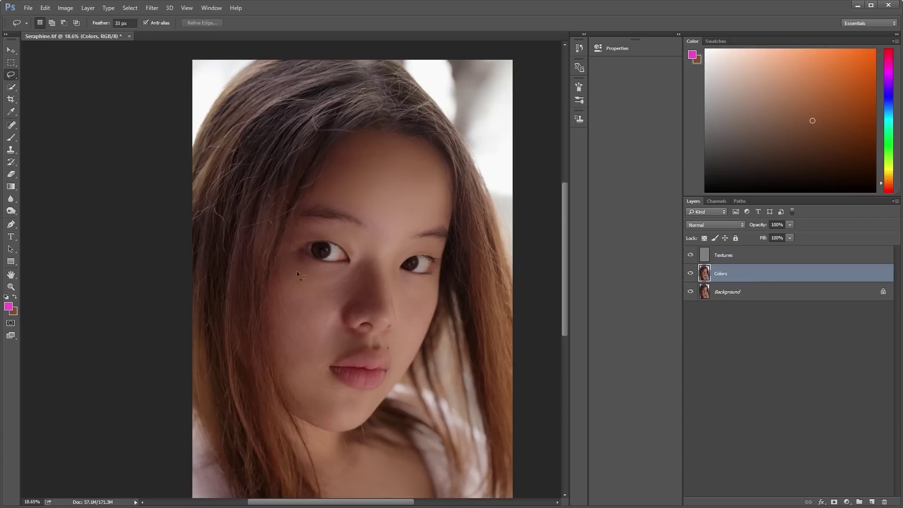
pyautogui.moveTo(357, 318)
pyautogui.mouseDown()
pyautogui.moveTo(388, 320)
pyautogui.moveTo(388, 285)
pyautogui.moveTo(372, 252)
pyautogui.mouseUp()
pyautogui.click(152, 8)
pyautogui.moveTo(202, 137)
pyautogui.click(329, 212)
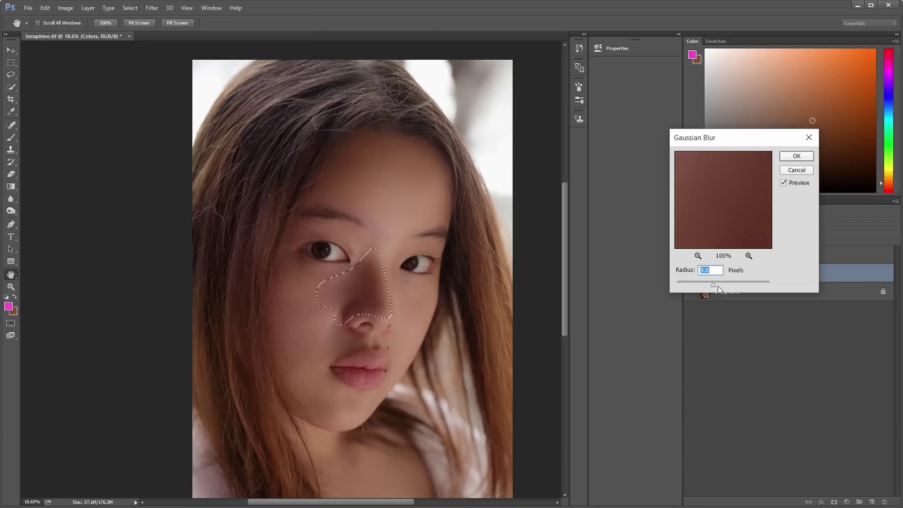
pyautogui.click(795, 157)
pyautogui.hotkey('ctrl', 'd')
# Gaussian-blur a lassoed patch on the left cheek
pyautogui.moveTo(301, 330)
pyautogui.mouseDown()
pyautogui.moveTo(335, 330)
pyautogui.moveTo(341, 316)
pyautogui.moveTo(322, 289)
pyautogui.mouseUp()
pyautogui.click(152, 8)
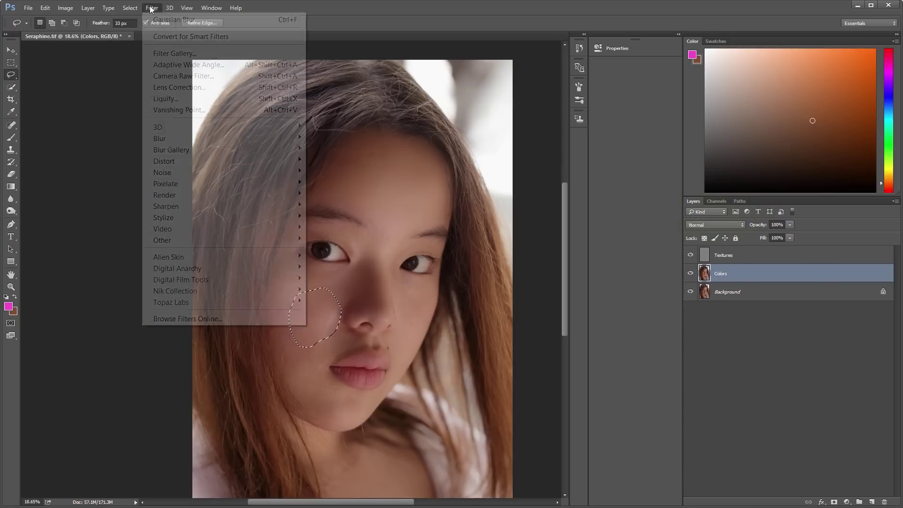
pyautogui.moveTo(203, 138)
pyautogui.click(338, 183)
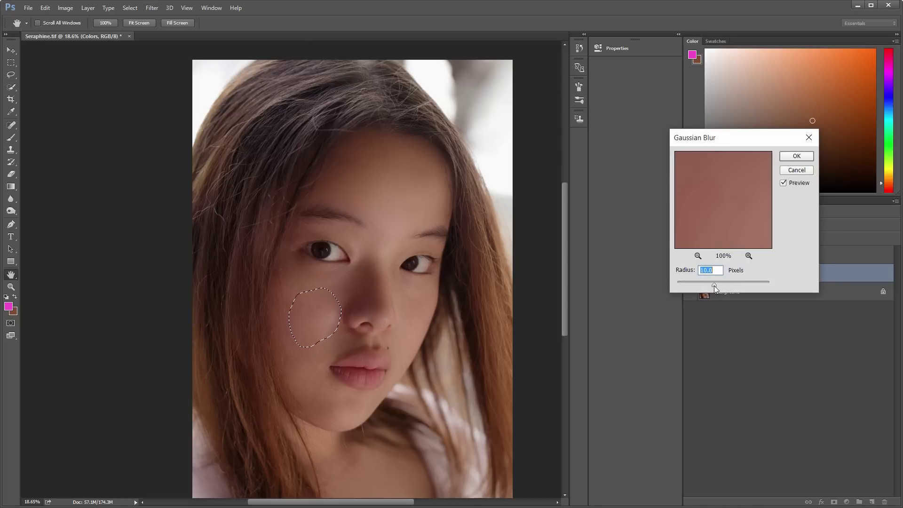
pyautogui.click(796, 156)
# Gaussian-blur the area between the nose and cheek, then deselect
pyautogui.moveTo(350, 318)
pyautogui.mouseDown()
pyautogui.moveTo(326, 331)
pyautogui.moveTo(319, 358)
pyautogui.moveTo(362, 344)
pyautogui.moveTo(358, 316)
pyautogui.mouseUp()
pyautogui.click(152, 8)
pyautogui.moveTo(226, 138)
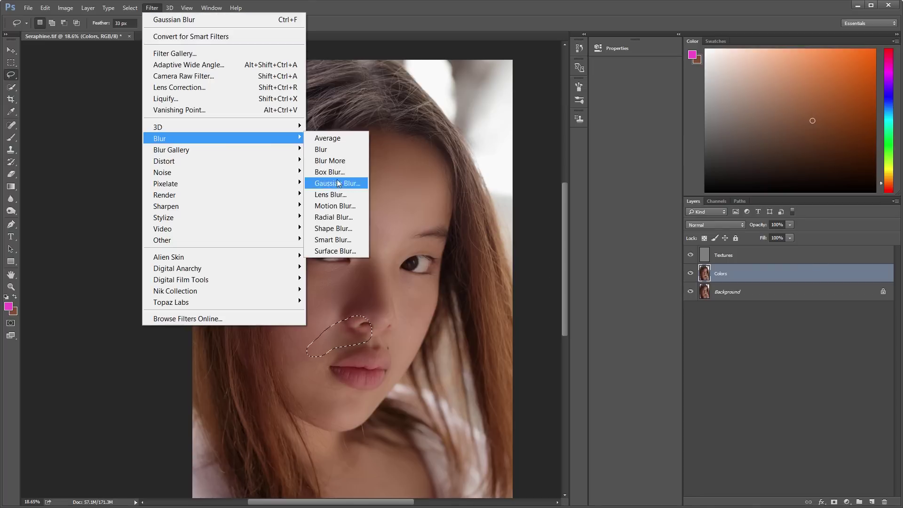
pyautogui.click(338, 183)
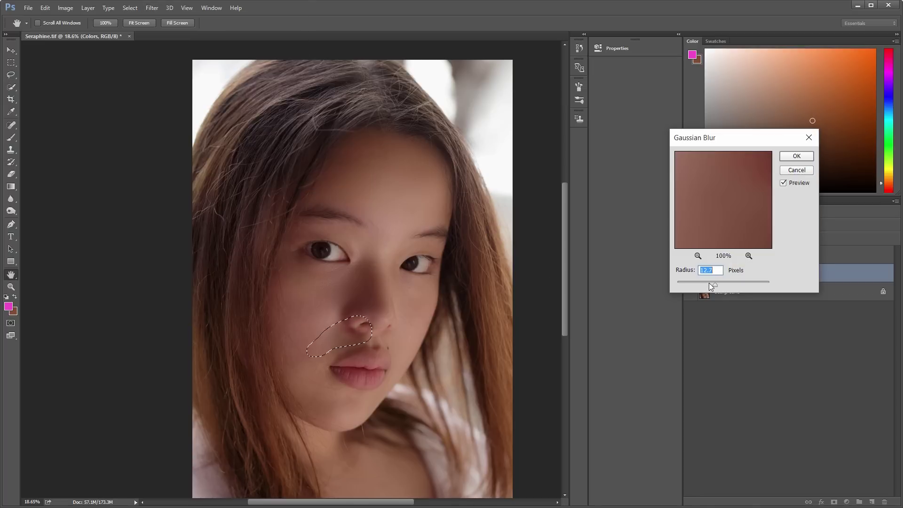
pyautogui.click(797, 156)
pyautogui.hotkey('ctrl', 'd')
pyautogui.scroll(-2, 417, 308)
pyautogui.scroll(4, 416, 298)
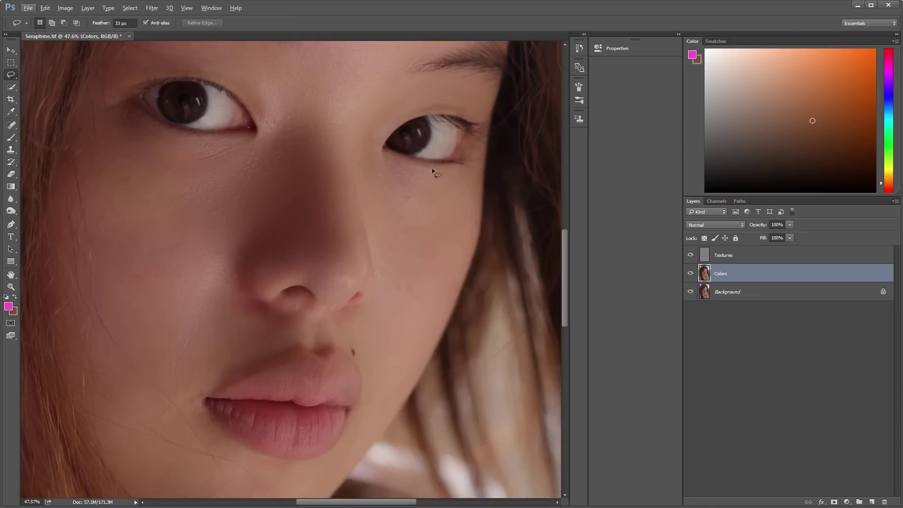
# Gaussian-blur a small patch on the right cheek
pyautogui.moveTo(432, 168)
pyautogui.mouseDown()
pyautogui.moveTo(404, 164)
pyautogui.moveTo(390, 222)
pyautogui.moveTo(430, 167)
pyautogui.mouseUp()
pyautogui.click(152, 8)
pyautogui.moveTo(197, 137)
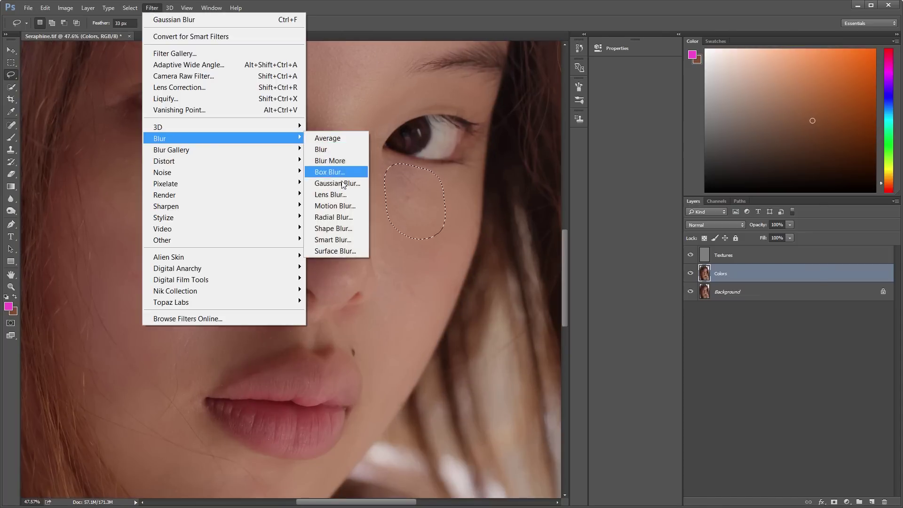
pyautogui.click(342, 183)
pyautogui.press('Return')
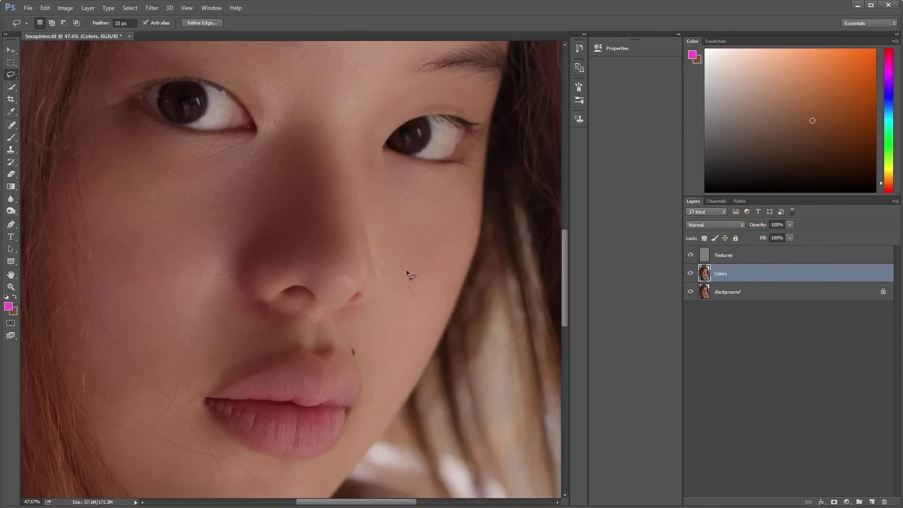
# Blur a larger right-cheek patch with a 14.1-pixel Gaussian blur and deselect
pyautogui.moveTo(368, 245)
pyautogui.mouseDown()
pyautogui.moveTo(381, 292)
pyautogui.moveTo(429, 294)
pyautogui.mouseUp()
pyautogui.click(160, 8)
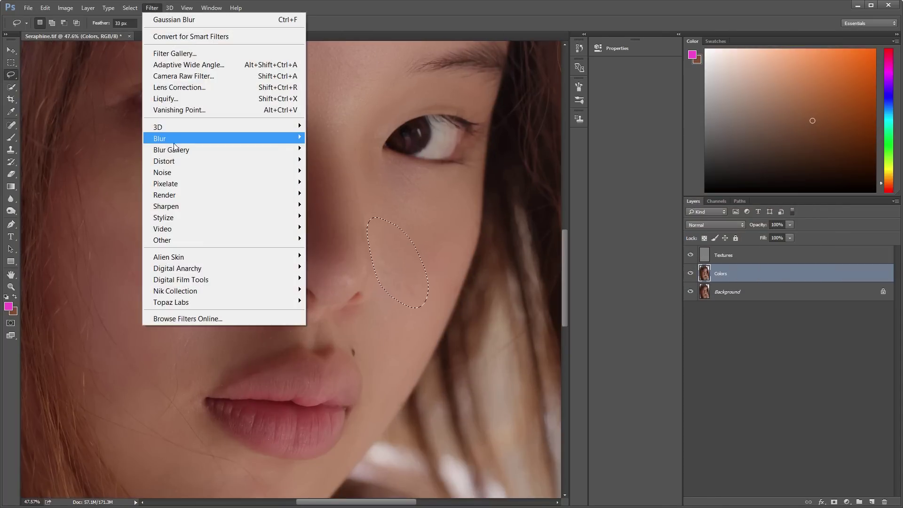
pyautogui.moveTo(173, 136)
pyautogui.click(331, 181)
pyautogui.moveTo(721, 283); pyautogui.dragTo(717, 288)
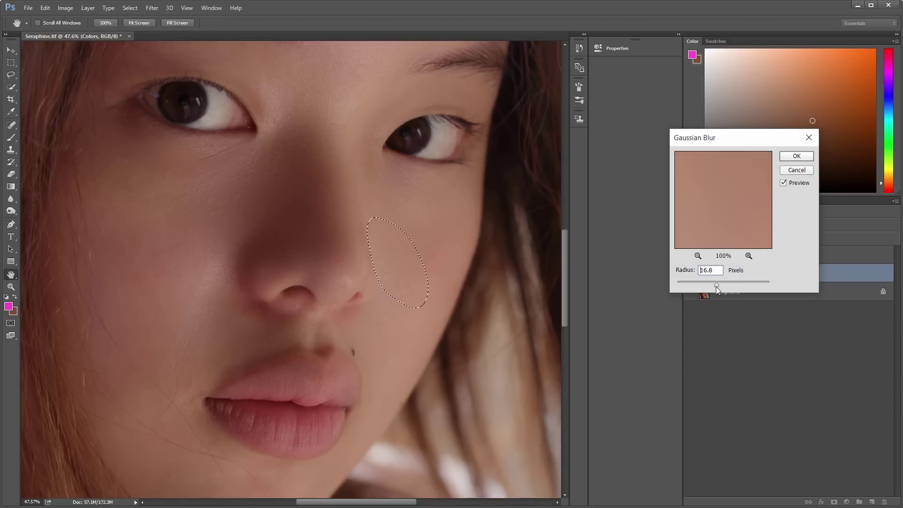
pyautogui.click(796, 156)
pyautogui.hotkey('ctrl', 'd')
# Spot-heal the nose-bridge blemish and two cheek spots on Textures, then fit the portrait on screen
pyautogui.press('j')
pyautogui.hotkey('alt', ']')
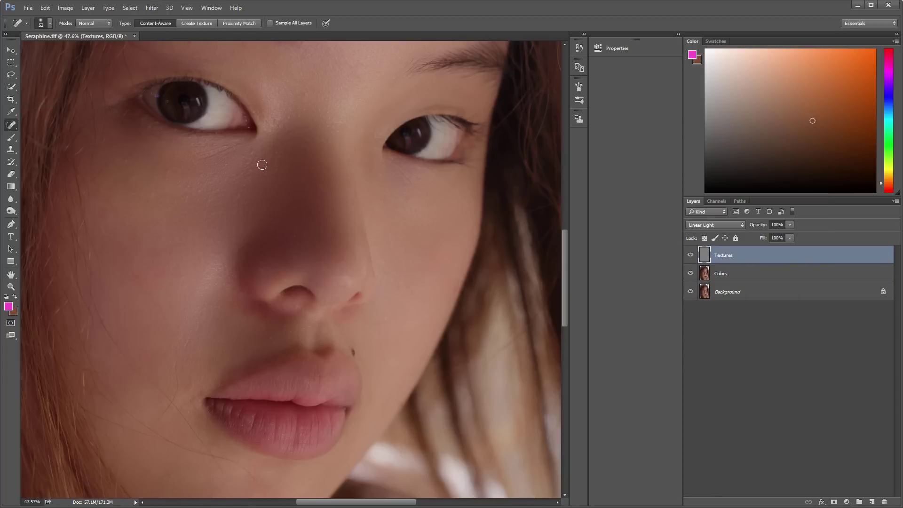
pyautogui.moveTo(259, 162)
pyautogui.mouseDown()
pyautogui.moveTo(248, 157)
pyautogui.moveTo(266, 166)
pyautogui.mouseUp()
pyautogui.click(275, 157)
pyautogui.click(207, 195)
pyautogui.scroll(-3, 239, 238)
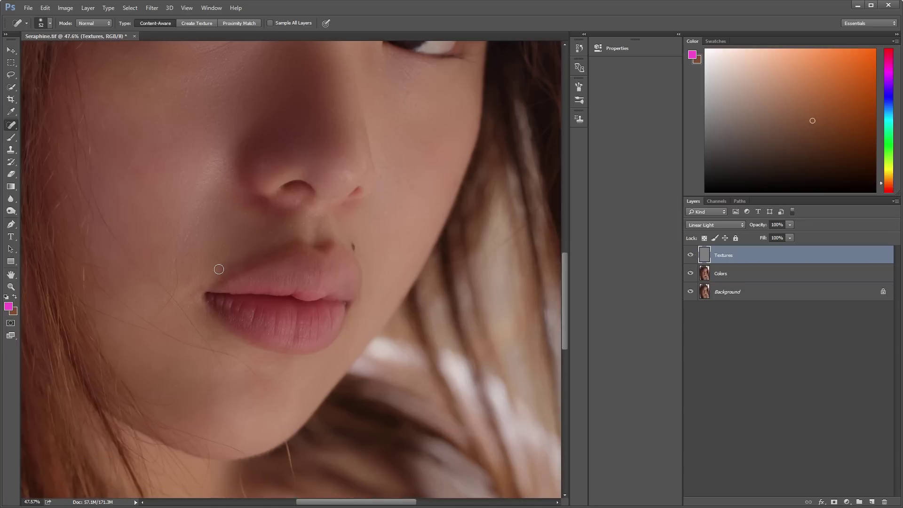
pyautogui.click(184, 8)
pyautogui.click(213, 112)
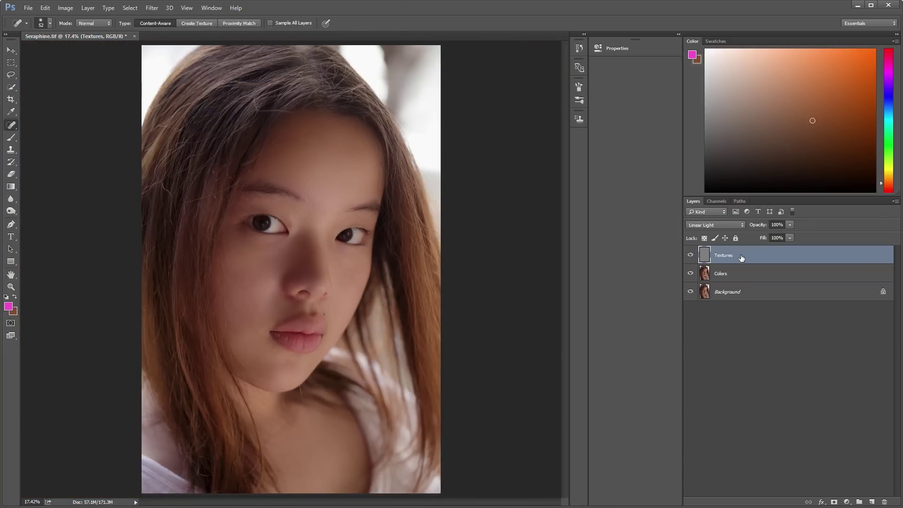
# Stamp all visible layers into Layer 1 and open the Camera Raw Filter on it
pyautogui.hotkey('ctrl', 'shift', 'alt', 'e')
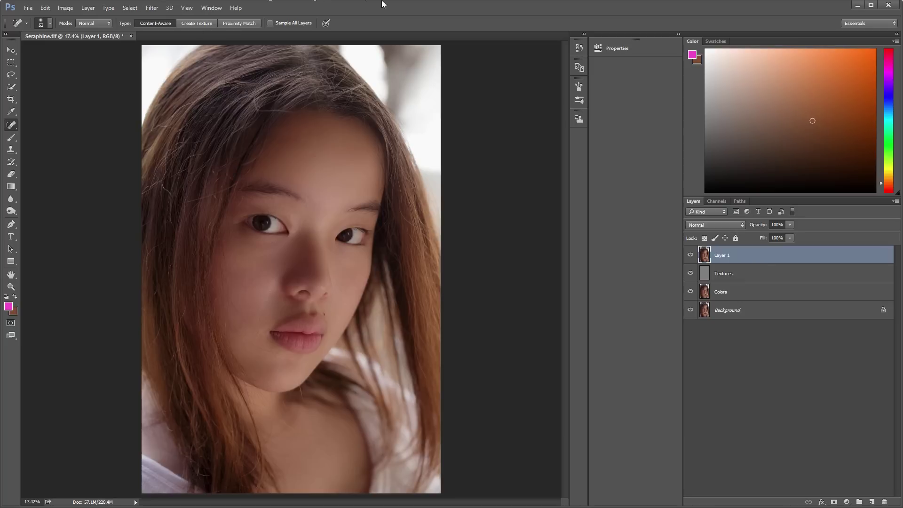
pyautogui.hotkey('ctrl', 'shift', 'a')
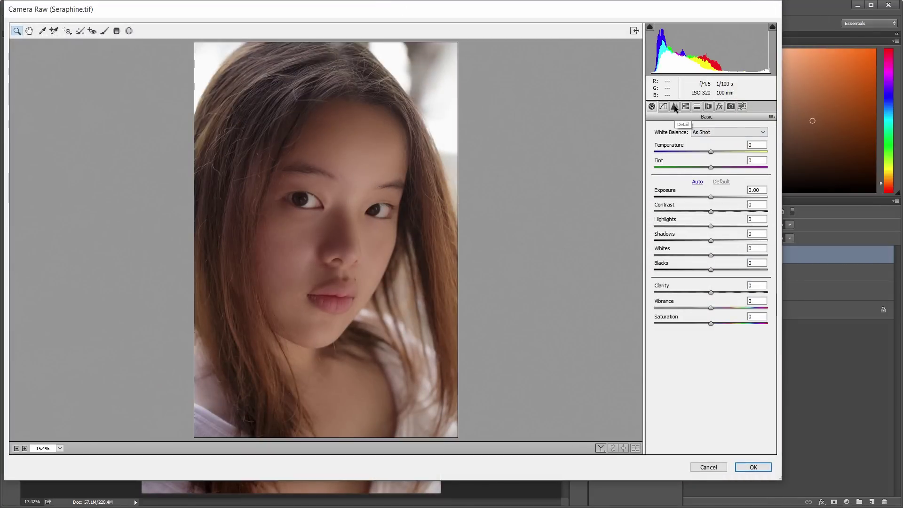
# Lower Clarity to -6, then add luminance noise reduction of 19 plus some colour noise reduction
pyautogui.click(711, 294)
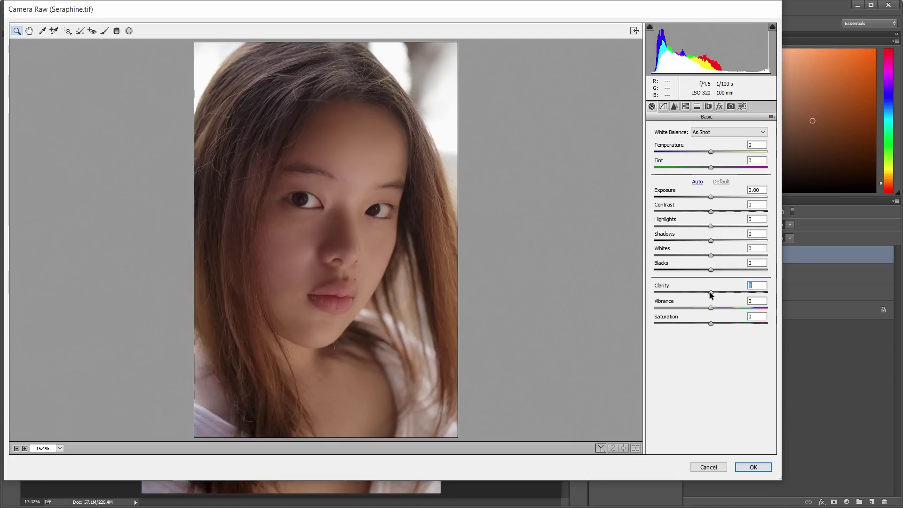
pyautogui.moveTo(711, 294); pyautogui.dragTo(709, 294)
pyautogui.click(676, 106)
pyautogui.moveTo(655, 222); pyautogui.dragTo(672, 229)
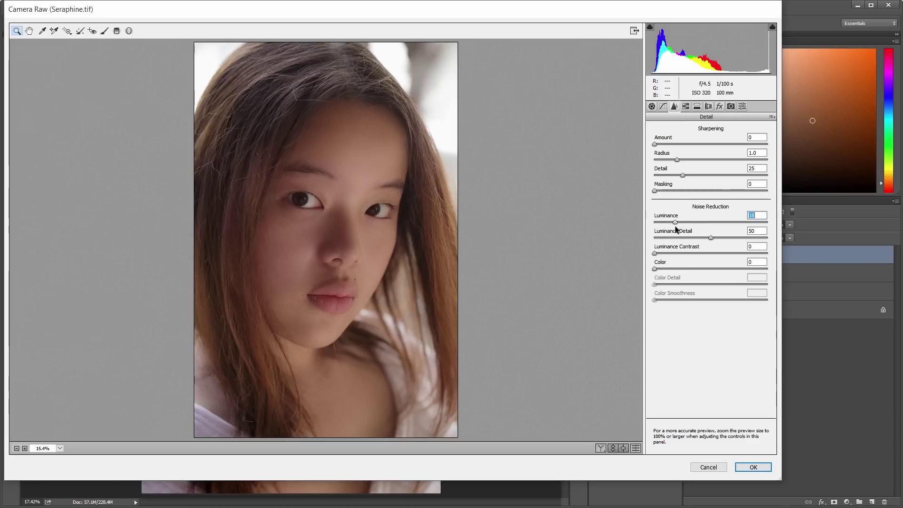
pyautogui.moveTo(657, 271)
pyautogui.mouseDown()
pyautogui.moveTo(672, 272)
pyautogui.moveTo(664, 269)
pyautogui.mouseUp()
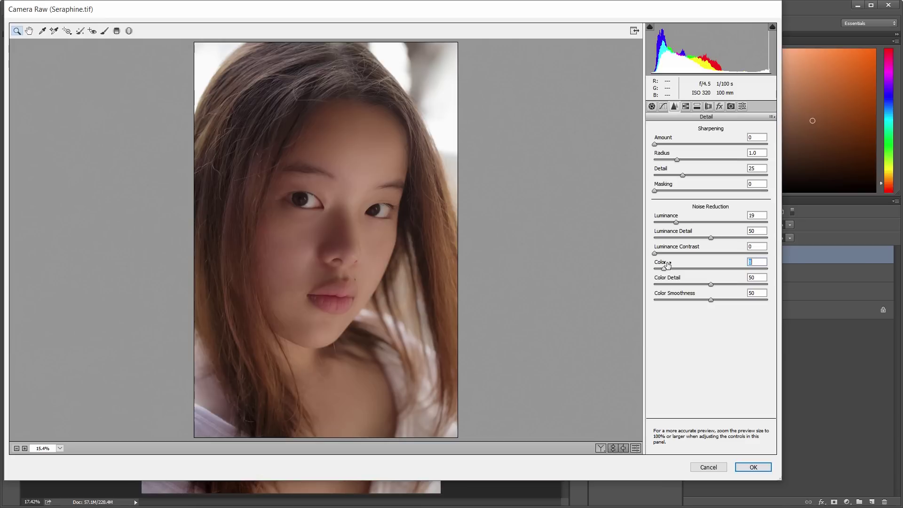
pyautogui.click(650, 107)
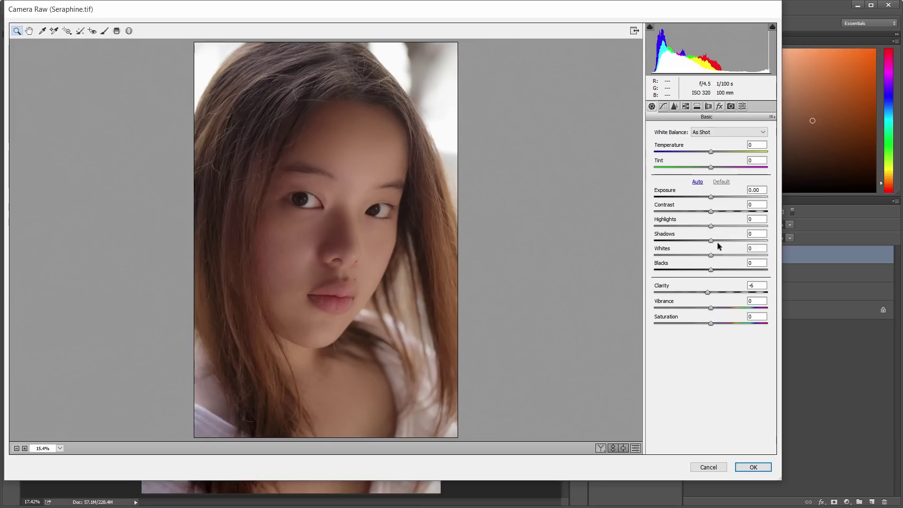
# Set Shadows +12, Exposure +0.25 and Temperature +3, then apply Camera Raw to Layer 1
pyautogui.moveTo(713, 243); pyautogui.dragTo(718, 245)
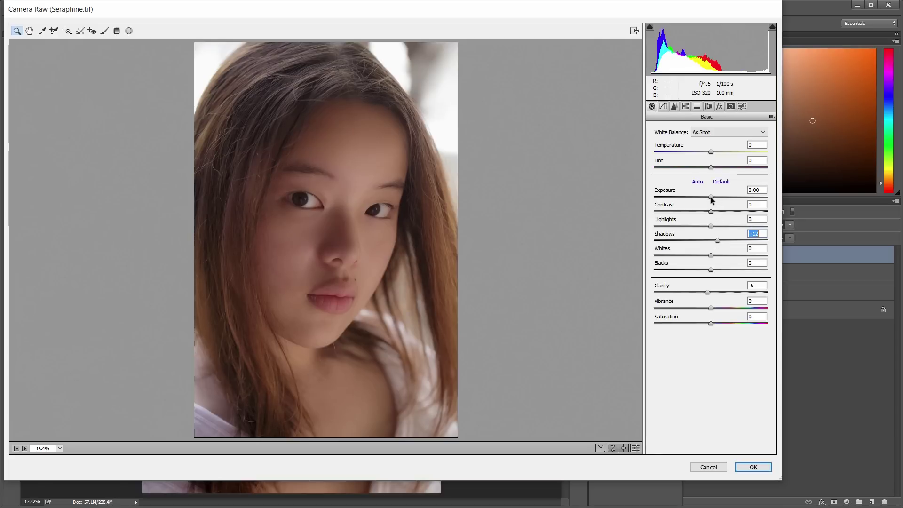
pyautogui.moveTo(711, 198); pyautogui.dragTo(714, 199)
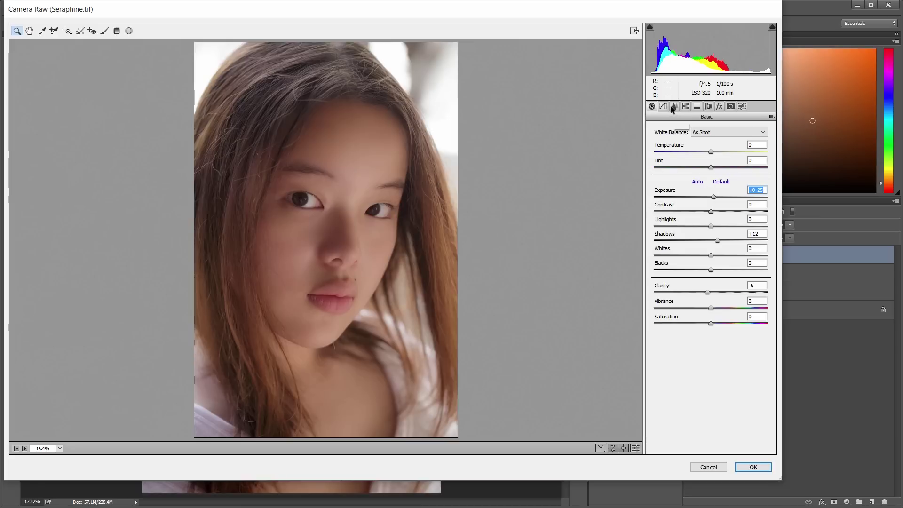
pyautogui.moveTo(712, 152); pyautogui.dragTo(714, 155)
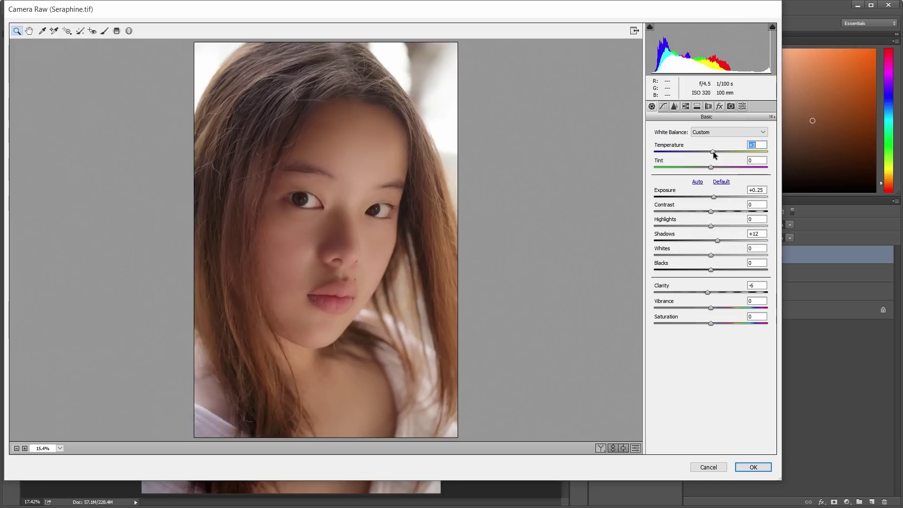
pyautogui.click(753, 466)
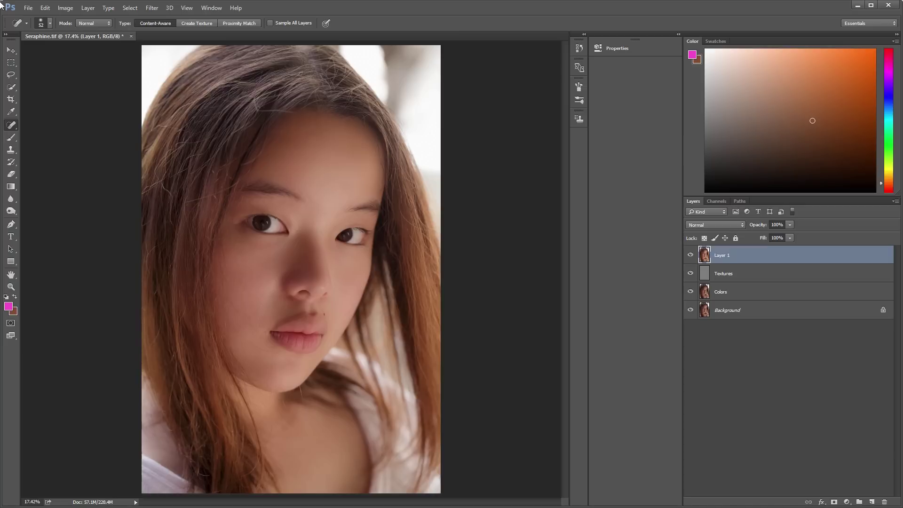
# Trace the outline of the hair framing the face with the 33 px feathered Lasso
pyautogui.click(11, 74)
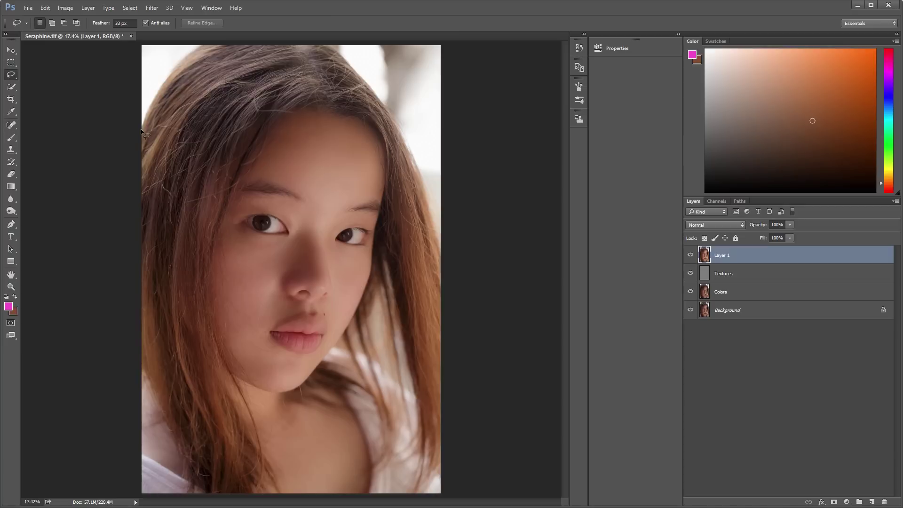
pyautogui.moveTo(156, 104)
pyautogui.mouseDown()
pyautogui.moveTo(183, 62)
pyautogui.moveTo(232, 42)
pyautogui.mouseUp()
pyautogui.moveTo(326, 50); pyautogui.dragTo(375, 97)
pyautogui.moveTo(422, 175)
pyautogui.mouseDown()
pyautogui.moveTo(451, 303)
pyautogui.moveTo(440, 469)
pyautogui.mouseUp()
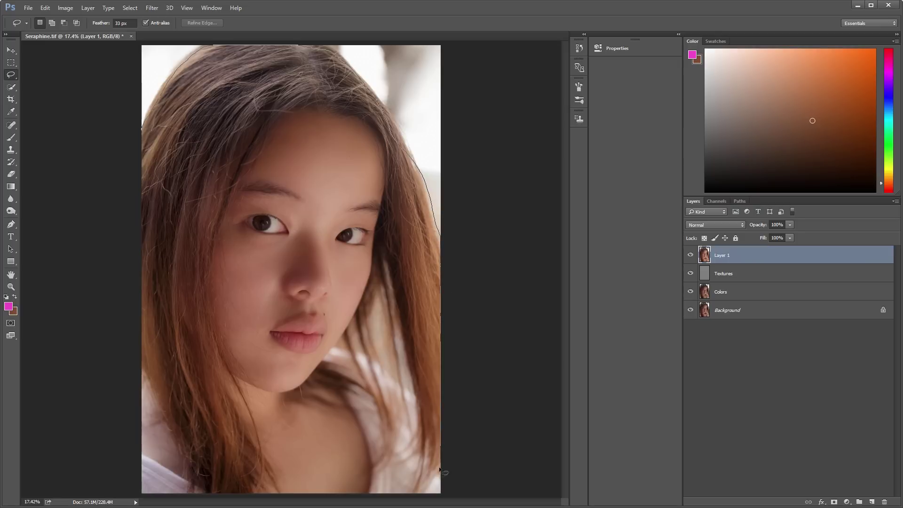
pyautogui.moveTo(423, 427)
pyautogui.mouseDown()
pyautogui.moveTo(420, 366)
pyautogui.moveTo(383, 232)
pyautogui.moveTo(391, 167)
pyautogui.mouseUp()
pyautogui.moveTo(371, 119)
pyautogui.mouseDown()
pyautogui.moveTo(308, 103)
pyautogui.moveTo(221, 166)
pyautogui.moveTo(195, 311)
pyautogui.moveTo(257, 453)
pyautogui.moveTo(108, 475)
pyautogui.moveTo(134, 149)
pyautogui.moveTo(174, 67)
pyautogui.moveTo(220, 50)
pyautogui.moveTo(389, 130)
pyautogui.mouseUp()
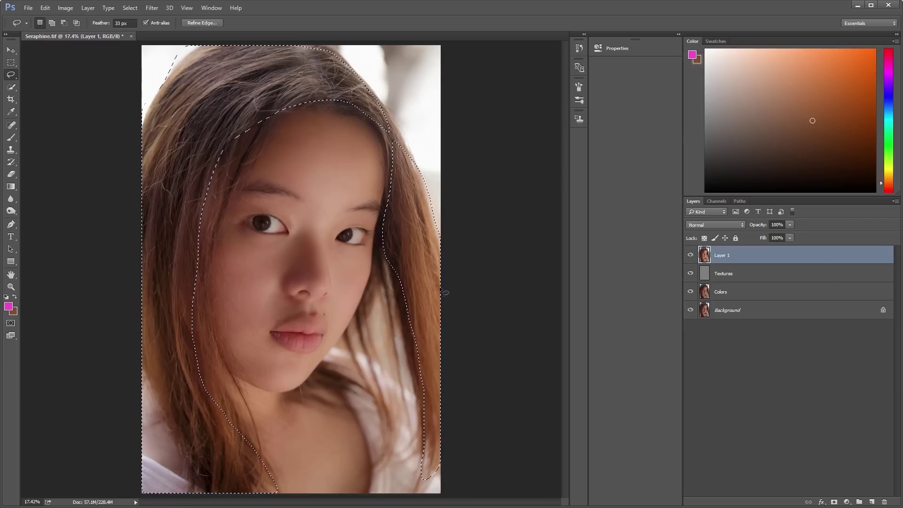
# Subtract part of the face, then add the right hair edge and both eyes to the selection
pyautogui.press('alt')
pyautogui.moveTo(388, 215)
pyautogui.mouseDown()
pyautogui.moveTo(381, 258)
pyautogui.moveTo(409, 362)
pyautogui.moveTo(412, 446)
pyautogui.moveTo(432, 424)
pyautogui.moveTo(395, 202)
pyautogui.moveTo(382, 211)
pyautogui.moveTo(384, 237)
pyautogui.moveTo(419, 408)
pyautogui.mouseUp()
pyautogui.press('shift')
pyautogui.moveTo(428, 482)
pyautogui.mouseDown()
pyautogui.moveTo(437, 454)
pyautogui.moveTo(430, 306)
pyautogui.moveTo(408, 211)
pyautogui.moveTo(393, 192)
pyautogui.mouseUp()
pyautogui.moveTo(390, 128)
pyautogui.mouseDown()
pyautogui.moveTo(387, 204)
pyautogui.moveTo(410, 189)
pyautogui.moveTo(420, 166)
pyautogui.moveTo(399, 131)
pyautogui.mouseUp()
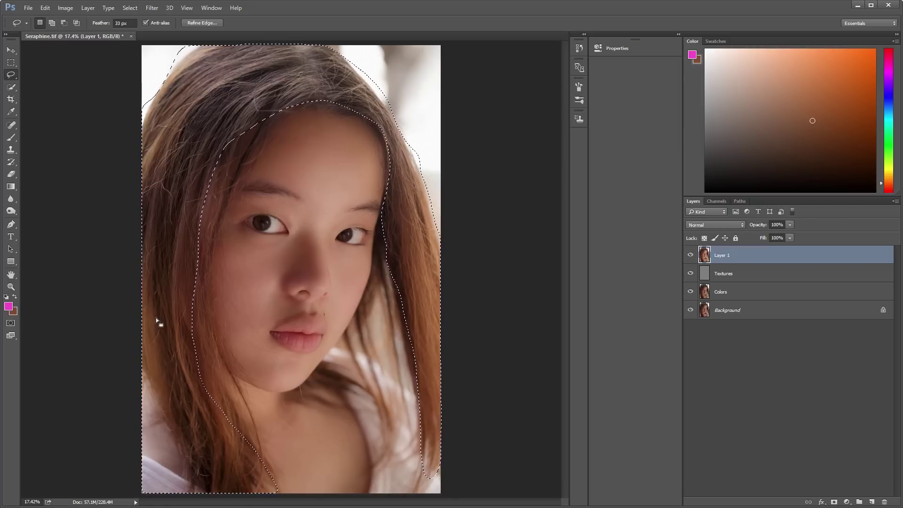
pyautogui.moveTo(289, 233)
pyautogui.mouseDown()
pyautogui.moveTo(256, 213)
pyautogui.moveTo(242, 221)
pyautogui.moveTo(288, 234)
pyautogui.mouseUp()
pyautogui.moveTo(350, 232)
pyautogui.mouseDown()
pyautogui.moveTo(367, 231)
pyautogui.moveTo(363, 241)
pyautogui.moveTo(340, 242)
pyautogui.moveTo(346, 230)
pyautogui.mouseUp()
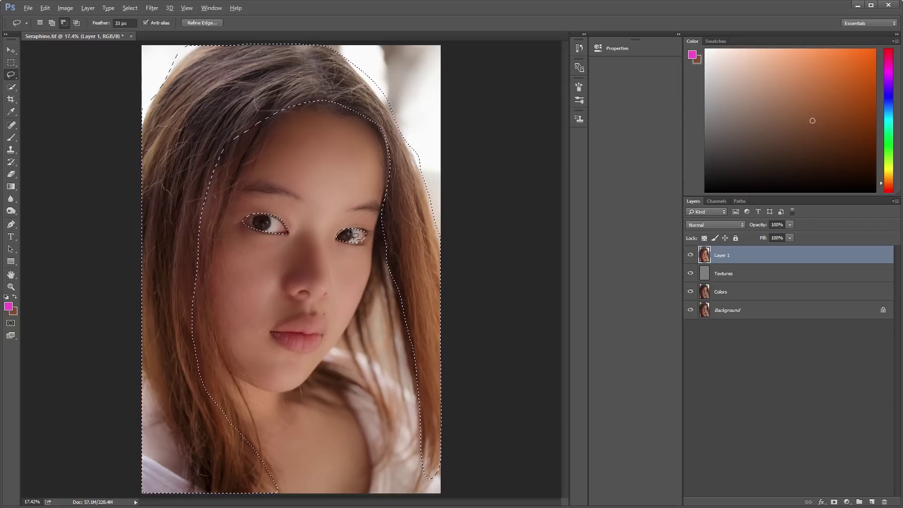
# Trim the excess around the right eye, then copy the selection to a new Layer 2 with Layer Via Copy
pyautogui.moveTo(352, 232)
pyautogui.mouseDown()
pyautogui.moveTo(337, 235)
pyautogui.moveTo(352, 232)
pyautogui.mouseUp()
pyautogui.rightClick(349, 248)
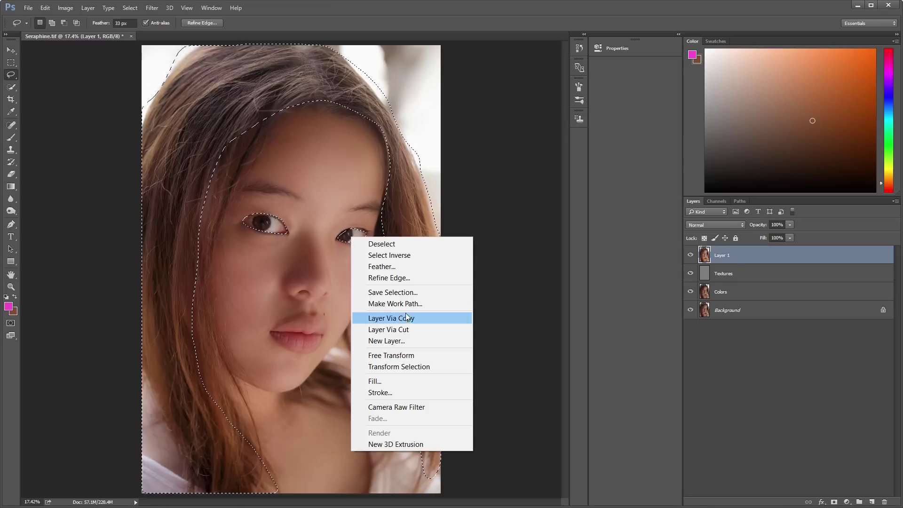
pyautogui.click(391, 318)
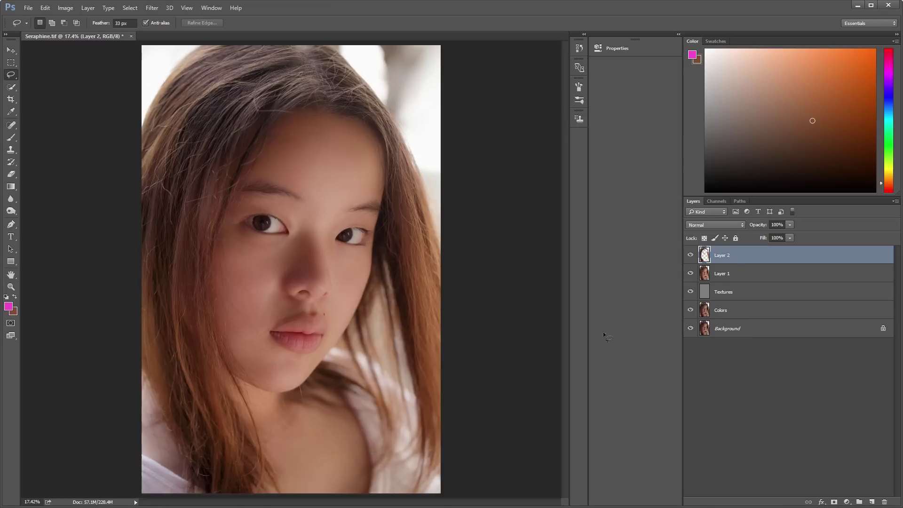
# Apply a High Pass filter to Layer 2
pyautogui.click(155, 11)
pyautogui.moveTo(168, 240)
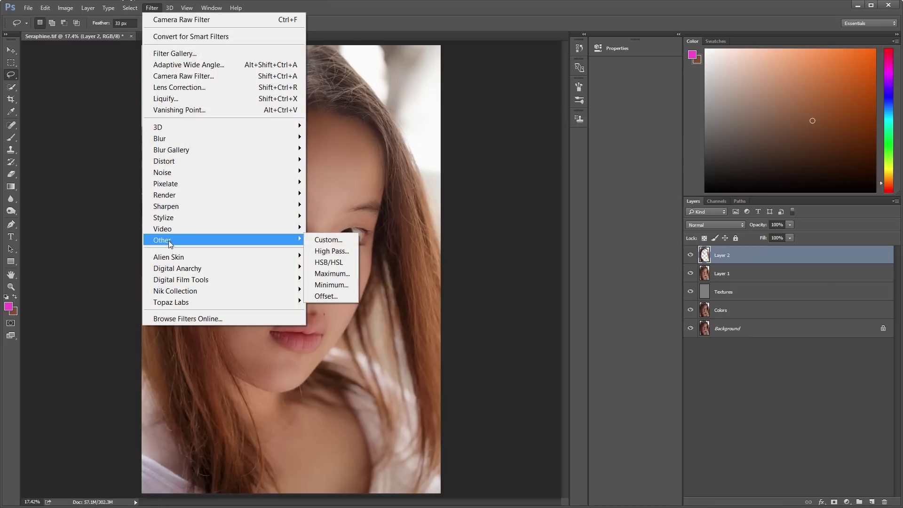
pyautogui.click(340, 251)
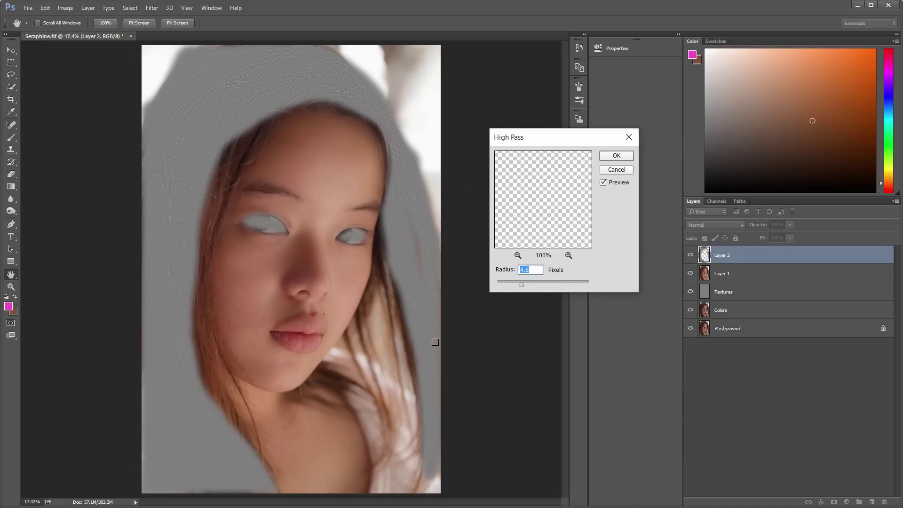
pyautogui.click(616, 159)
pyautogui.press('l')
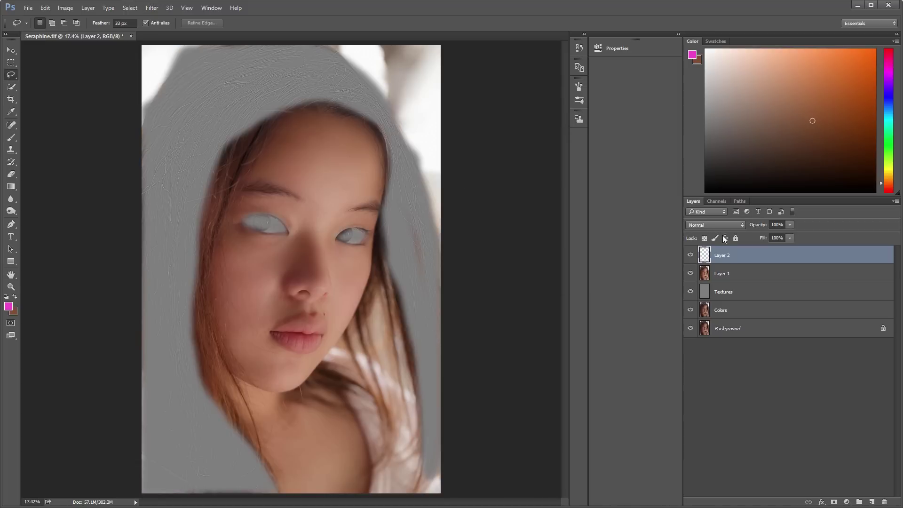
# Blend Layer 2 in Hard Light at 76% opacity, toggling its visibility to compare
pyautogui.click(727, 224)
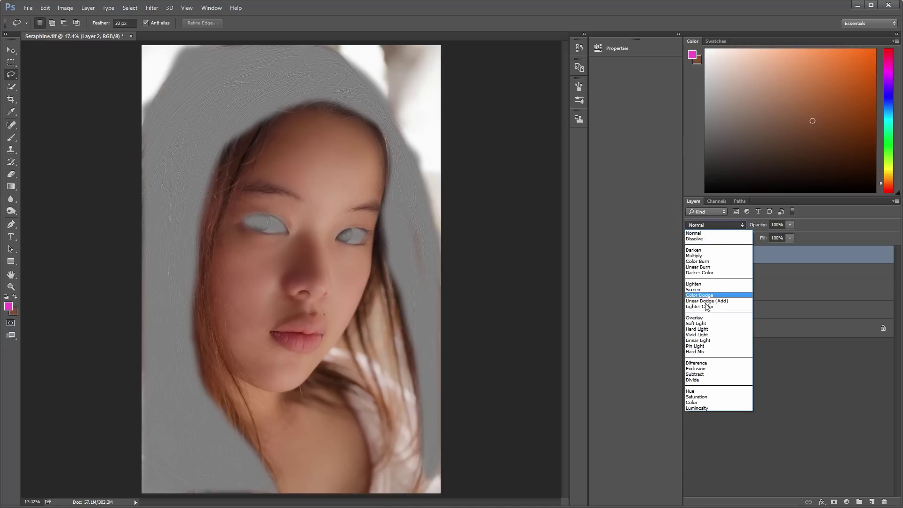
pyautogui.click(704, 330)
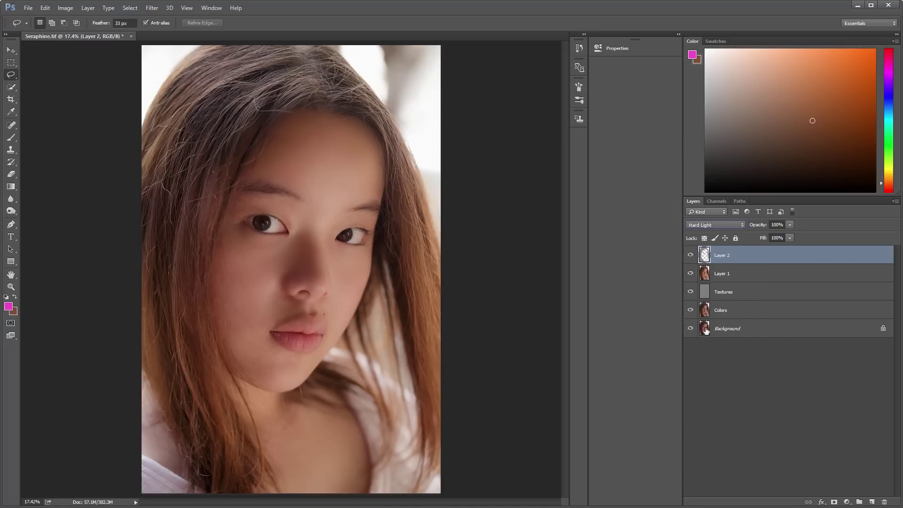
pyautogui.click(791, 224)
pyautogui.moveTo(780, 235); pyautogui.dragTo(778, 236)
pyautogui.click(790, 239)
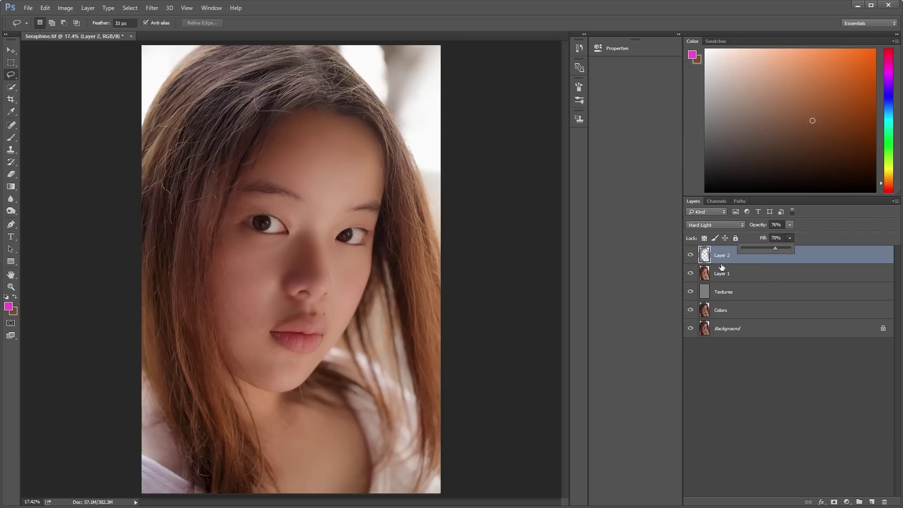
pyautogui.click(690, 255)
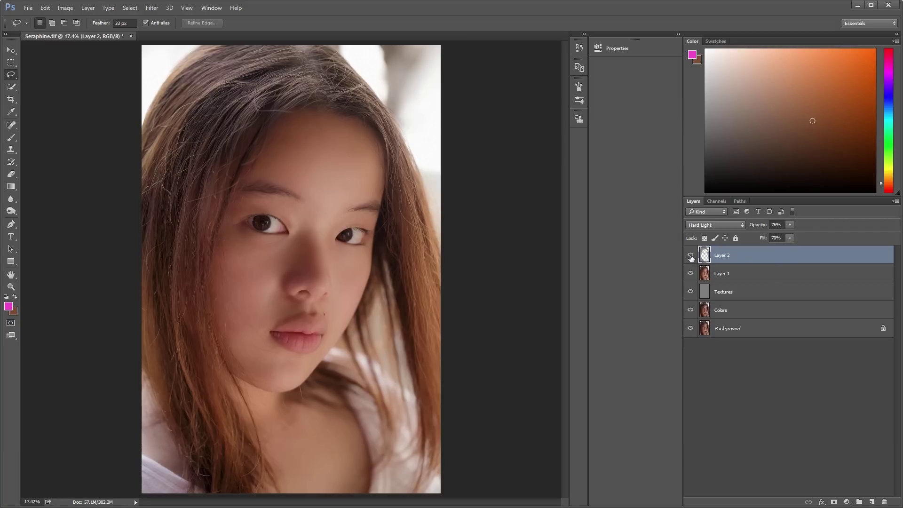
pyautogui.click(690, 255)
pyautogui.click(691, 255)
pyautogui.click(690, 255)
# Raise Layer 2 to 81% opacity with 85% fill, toggling it off and on to compare
pyautogui.moveTo(792, 233); pyautogui.dragTo(791, 235)
pyautogui.click(790, 238)
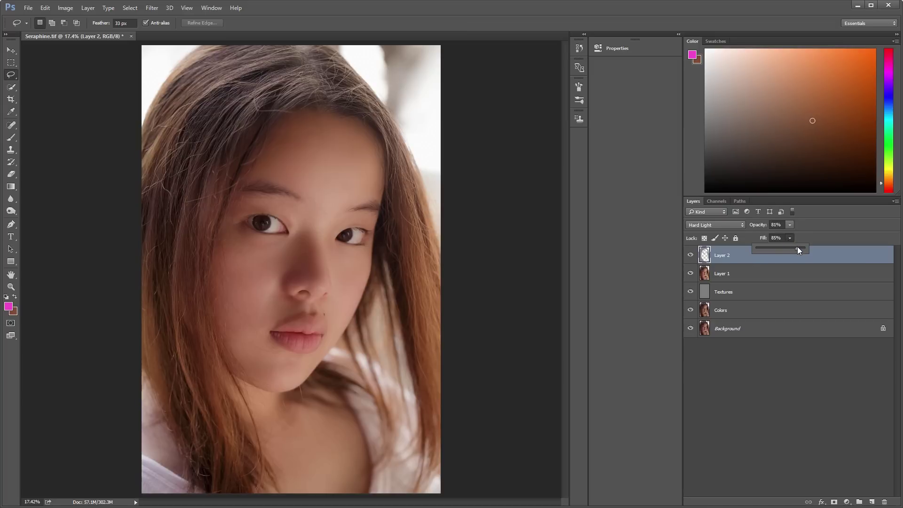
pyautogui.click(691, 255)
pyautogui.click(691, 256)
pyautogui.click(691, 255)
pyautogui.click(691, 256)
# Stamp the visible layers into Layer 3, then paint a Quick Mask over the lips to select them
pyautogui.press('alt')
pyautogui.hotkey('ctrl', 'shift', 'alt', 'e')
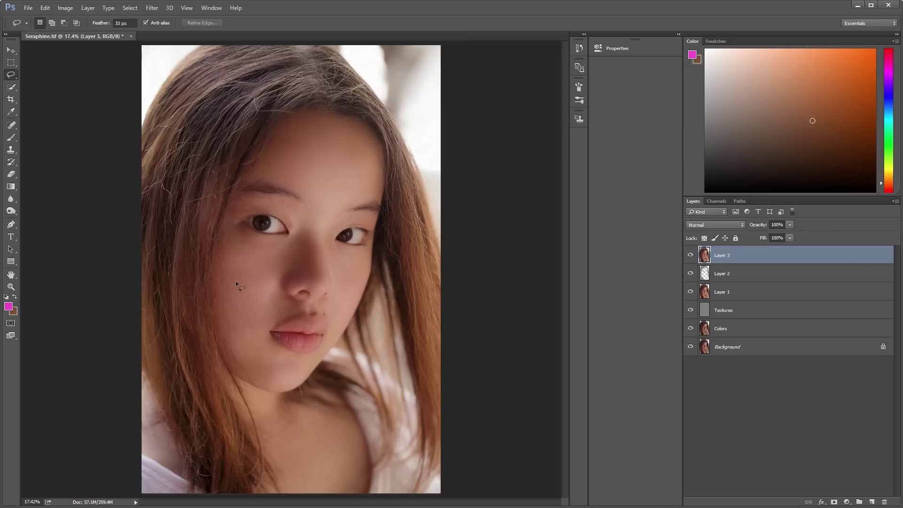
pyautogui.press('q')
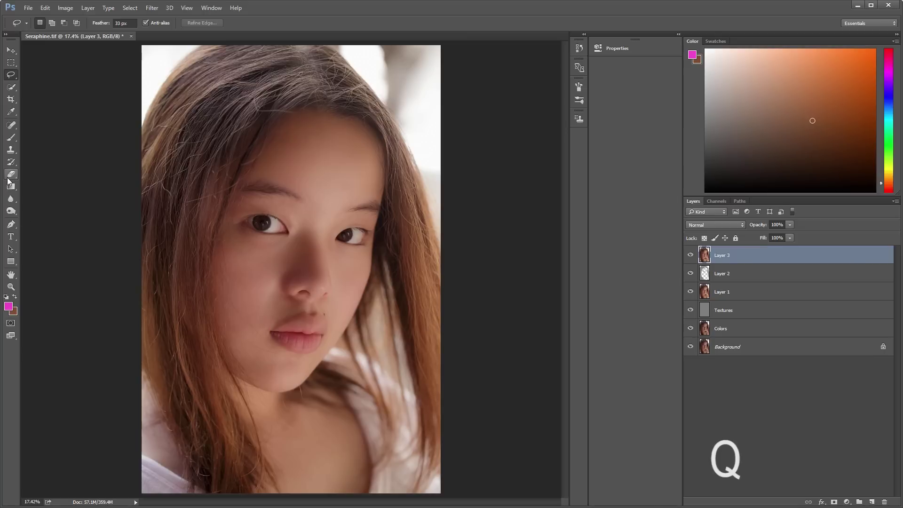
pyautogui.click(11, 323)
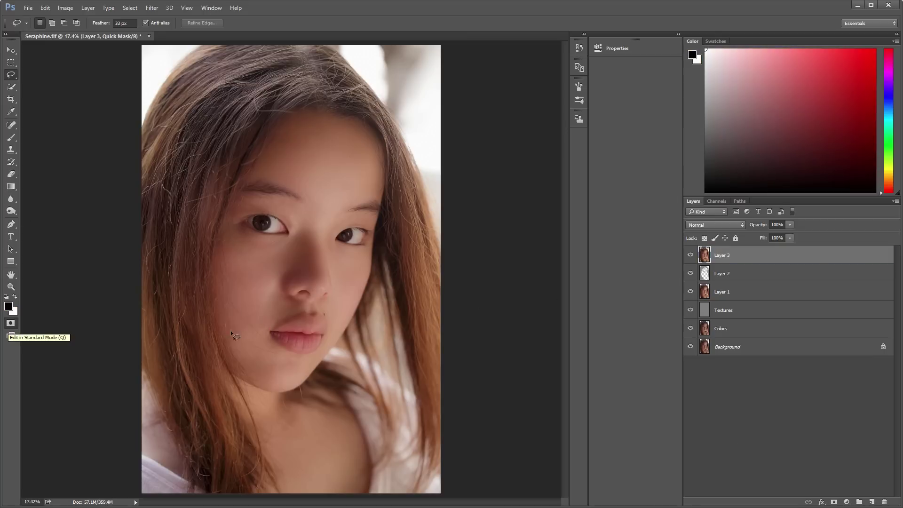
pyautogui.click(11, 136)
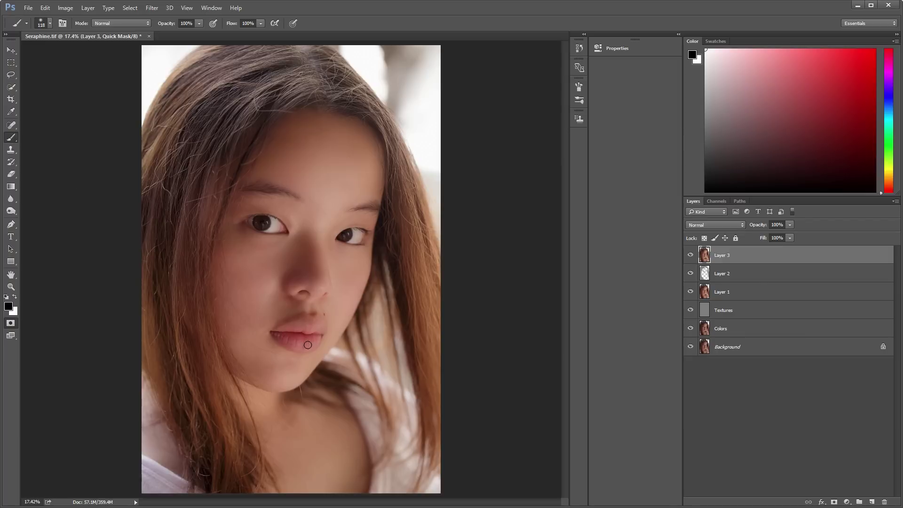
pyautogui.scroll(5, 308, 344)
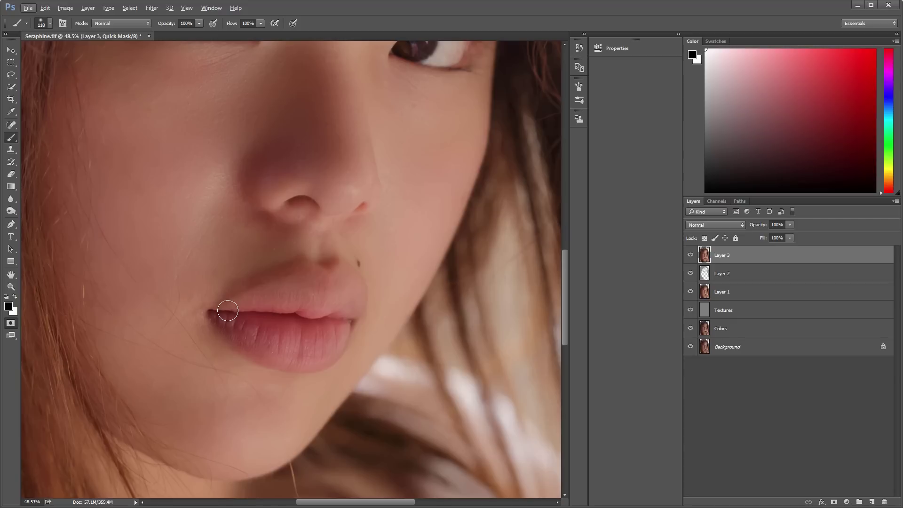
pyautogui.moveTo(228, 311)
pyautogui.mouseDown()
pyautogui.moveTo(305, 275)
pyautogui.moveTo(343, 277)
pyautogui.moveTo(357, 295)
pyautogui.moveTo(358, 309)
pyautogui.moveTo(344, 314)
pyautogui.moveTo(324, 355)
pyautogui.moveTo(290, 352)
pyautogui.moveTo(225, 318)
pyautogui.moveTo(321, 294)
pyautogui.moveTo(290, 298)
pyautogui.moveTo(339, 301)
pyautogui.moveTo(320, 311)
pyautogui.moveTo(264, 312)
pyautogui.moveTo(284, 329)
pyautogui.moveTo(258, 323)
pyautogui.moveTo(324, 337)
pyautogui.moveTo(339, 321)
pyautogui.moveTo(303, 326)
pyautogui.moveTo(325, 314)
pyautogui.moveTo(300, 312)
pyautogui.mouseUp()
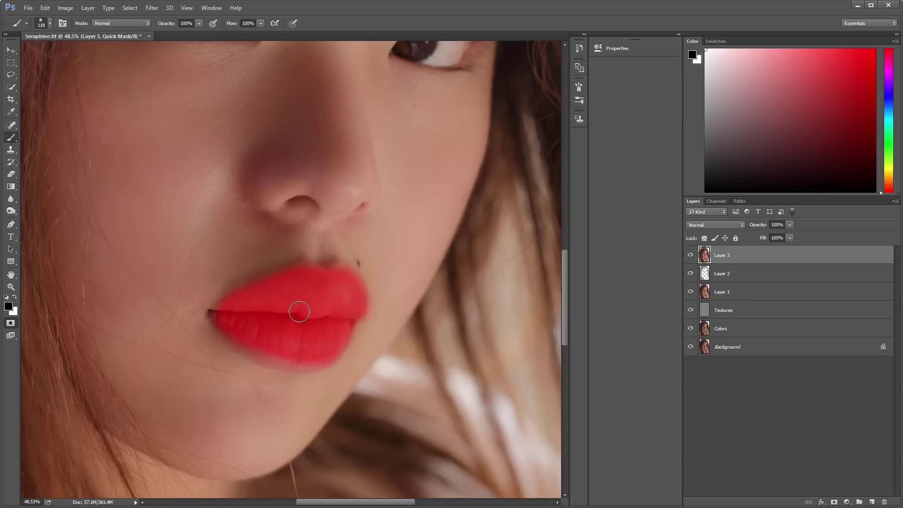
pyautogui.press('q')
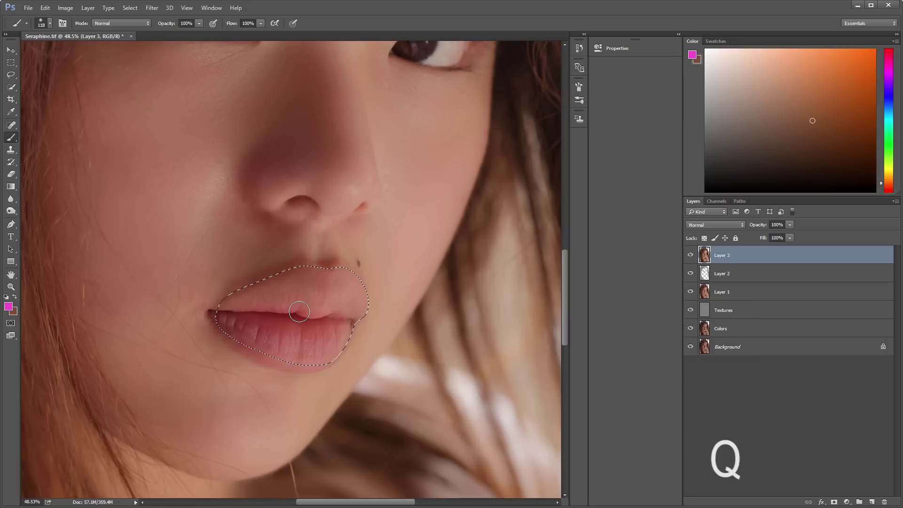
# Copy the selected lips onto a new Layer 4 and set the foreground colour to pink f649ab
pyautogui.click(11, 50)
pyautogui.click(129, 8)
pyautogui.click(134, 52)
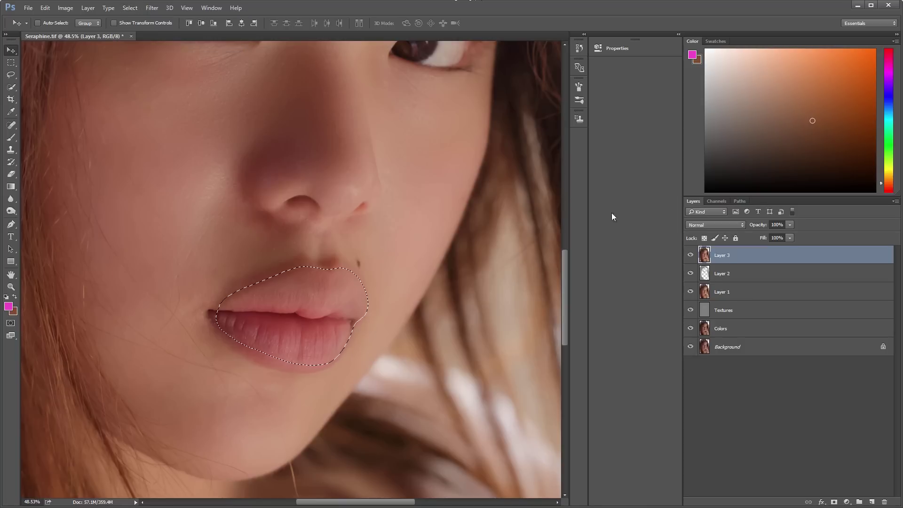
pyautogui.hotkey('ctrl', 'j')
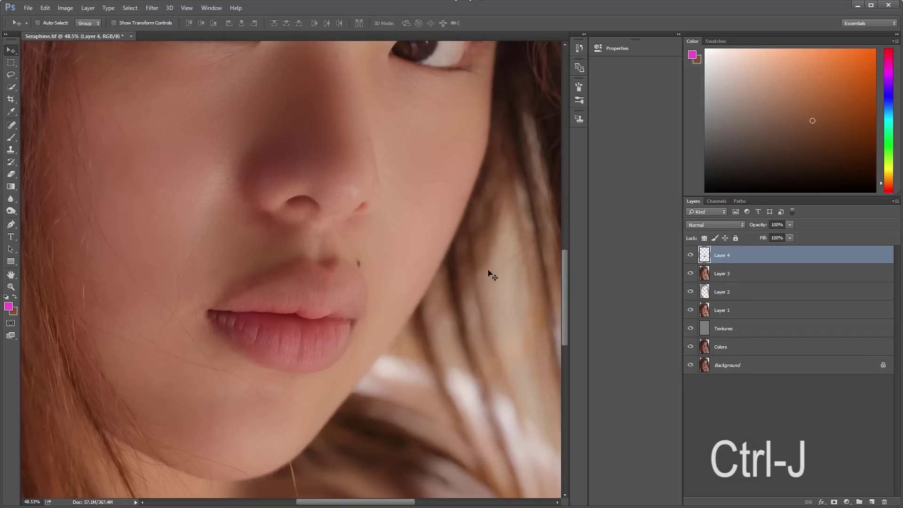
pyautogui.click(8, 310)
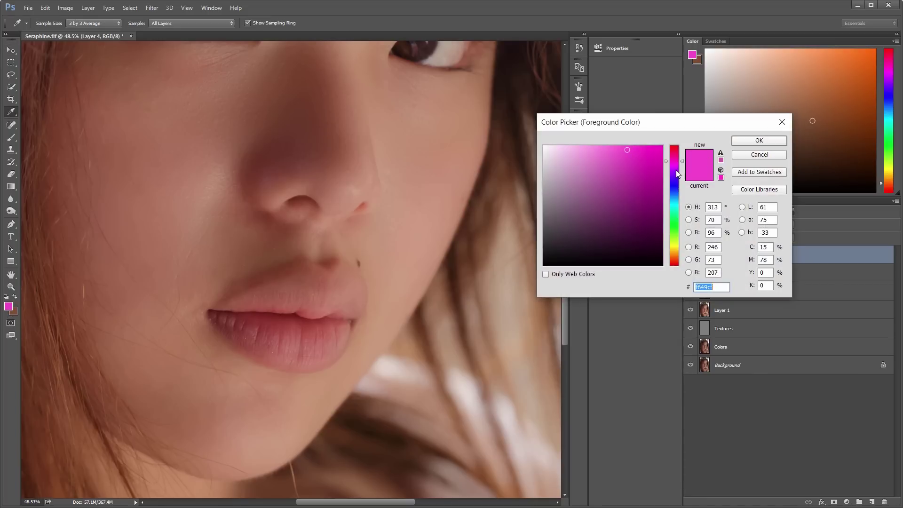
pyautogui.moveTo(681, 161); pyautogui.dragTo(681, 158)
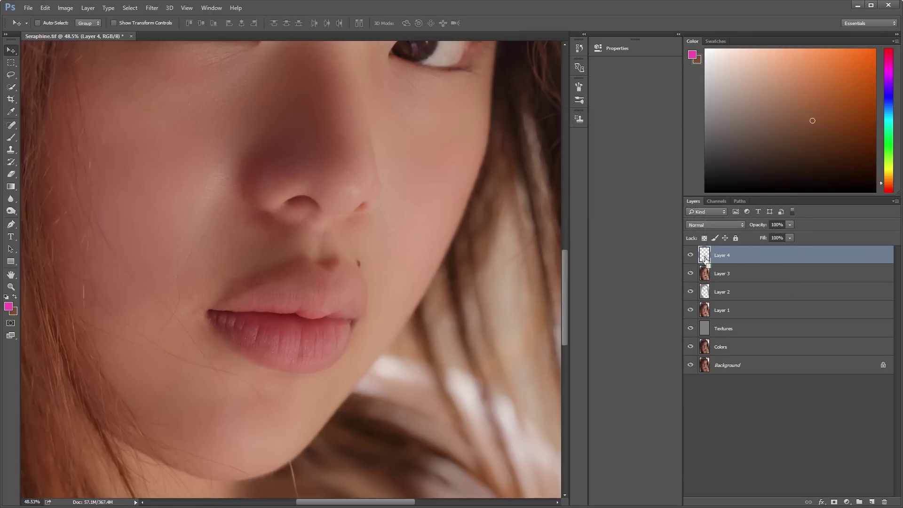
# Fill Layer 4's lips with pink in Soft Light at 54% opacity and 46% fill, then fit on screen
pyautogui.keyDown('ctrl'); pyautogui.click(704, 291); pyautogui.keyUp('ctrl')
pyautogui.hotkey('alt', 'Delete')
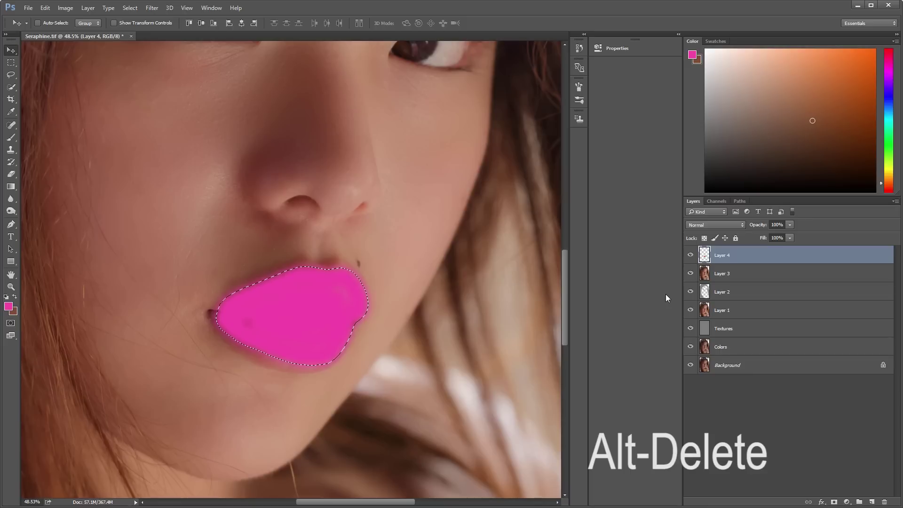
pyautogui.click(743, 225)
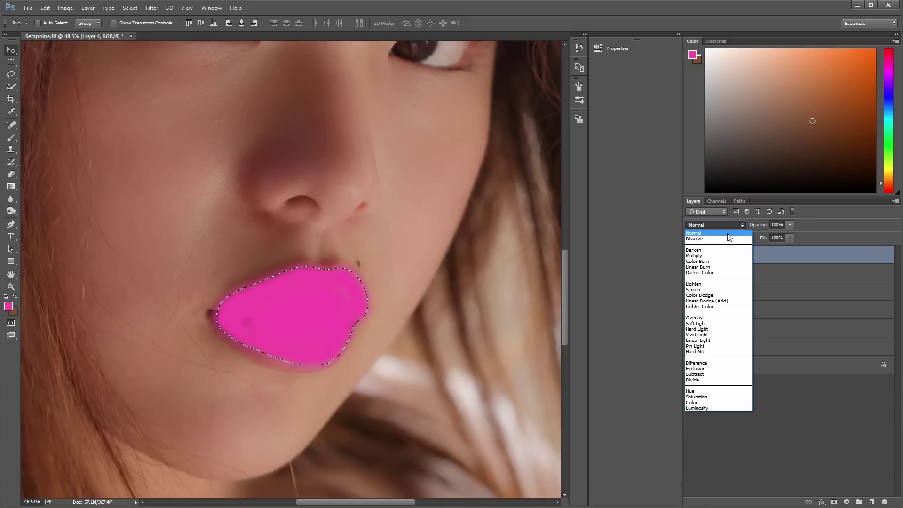
pyautogui.click(701, 323)
pyautogui.click(790, 225)
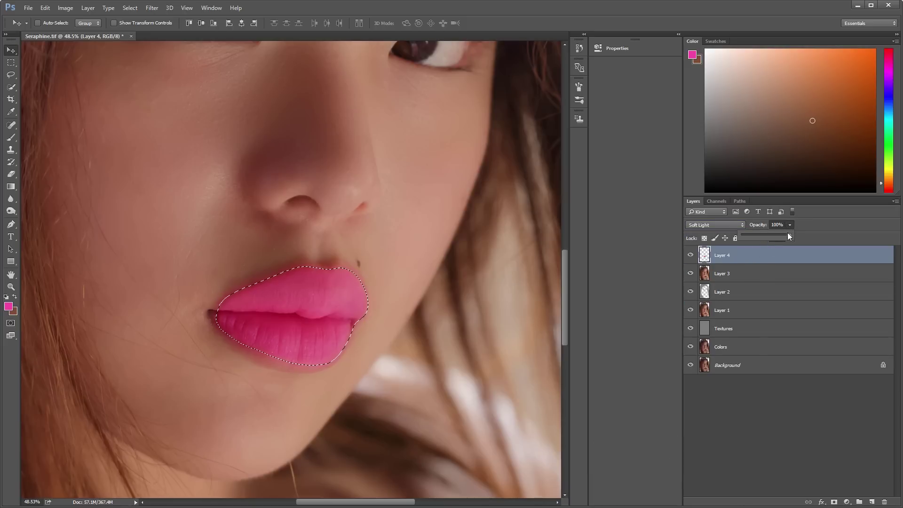
pyautogui.moveTo(778, 238); pyautogui.dragTo(764, 250)
pyautogui.click(790, 238)
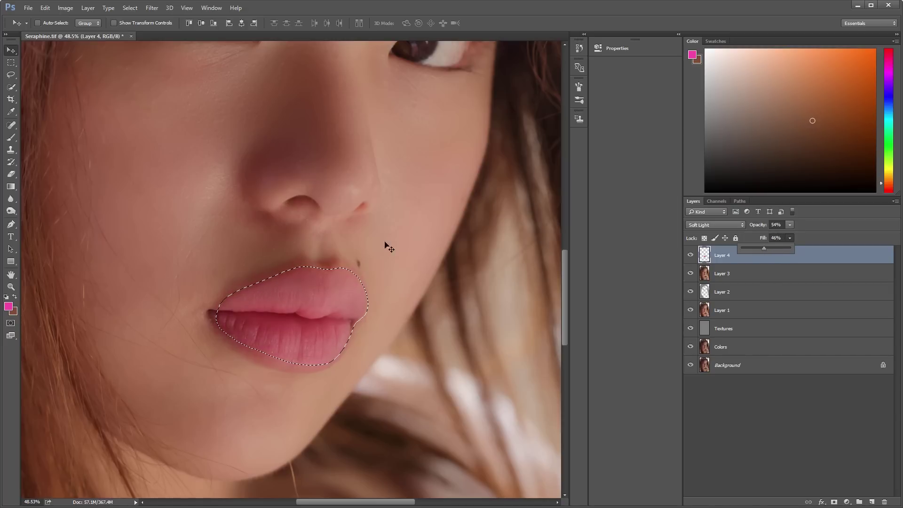
pyautogui.click(186, 8)
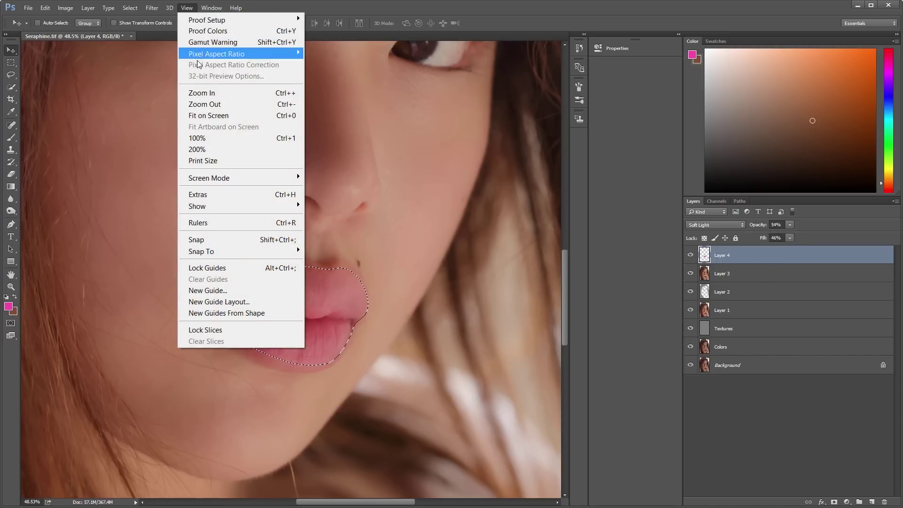
pyautogui.click(203, 115)
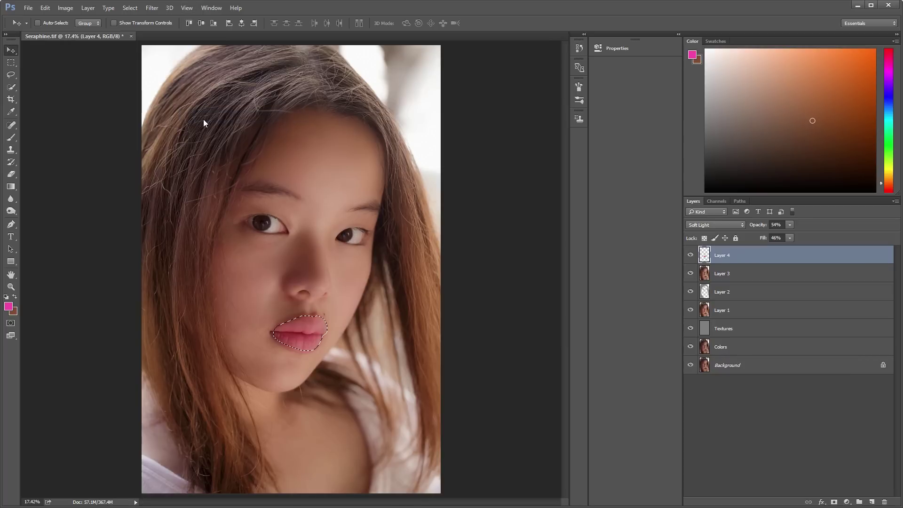
# Deselect the lips and lower Layer 4 to 41% opacity and 39% fill, toggling it to compare
pyautogui.hotkey('ctrl', 'd')
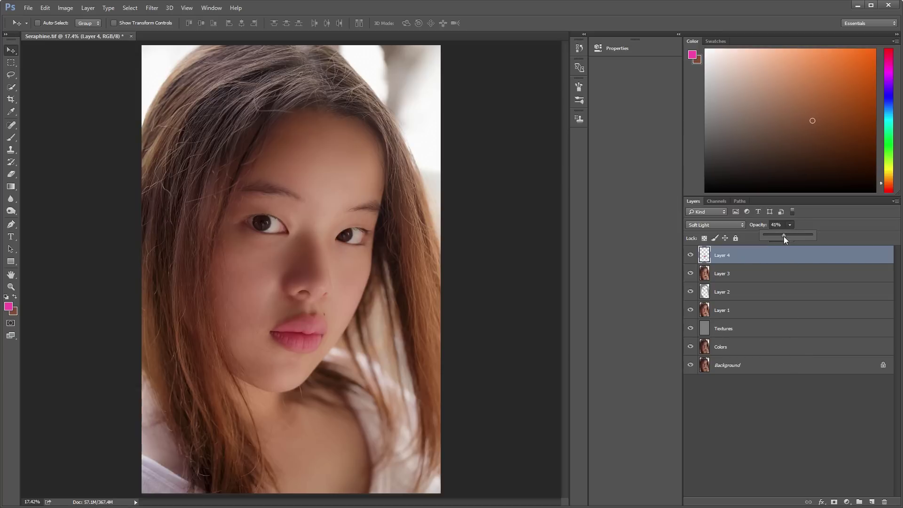
pyautogui.click(790, 269)
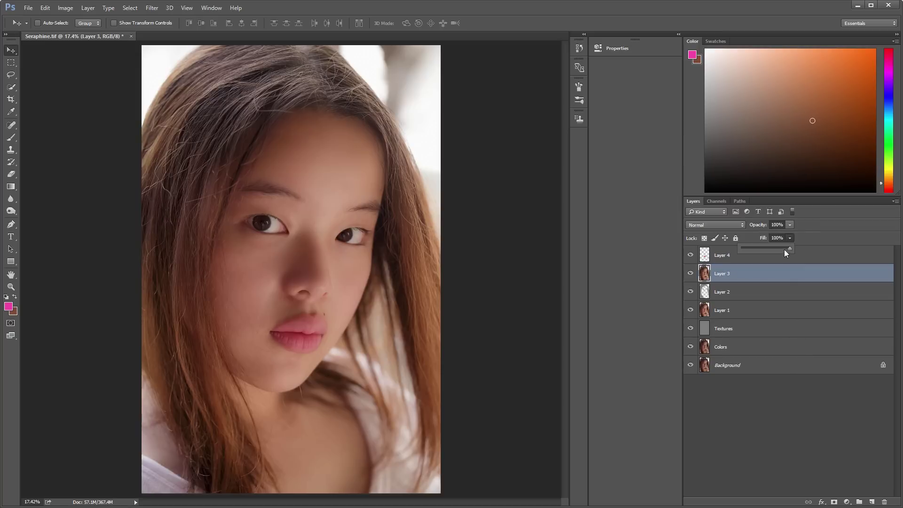
pyautogui.click(785, 249)
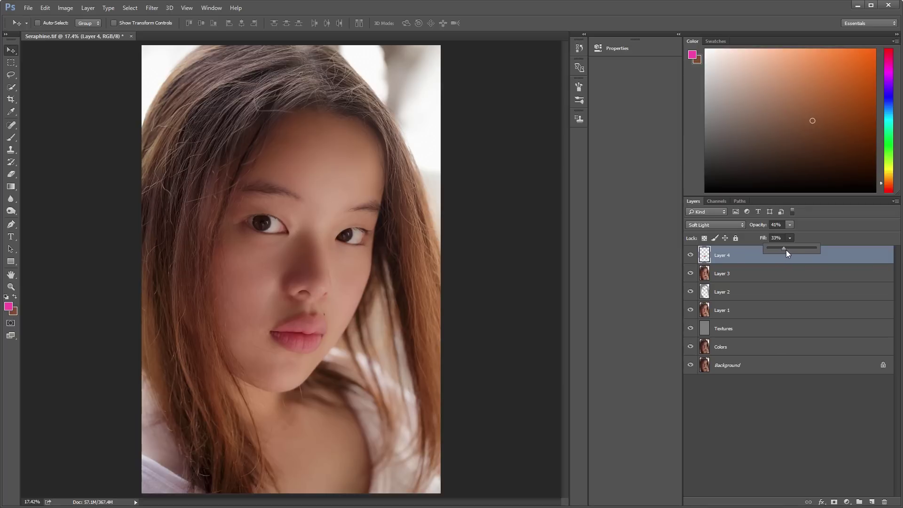
pyautogui.click(690, 255)
pyautogui.click(691, 255)
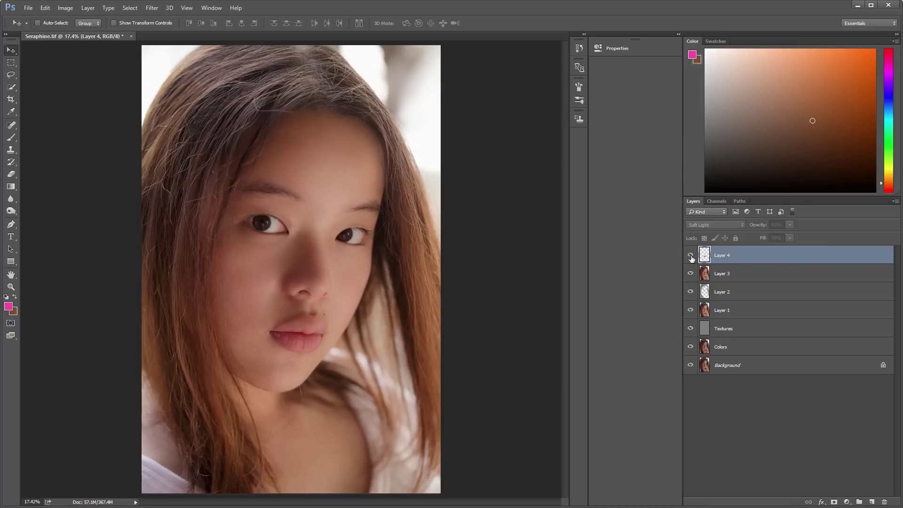
pyautogui.click(690, 255)
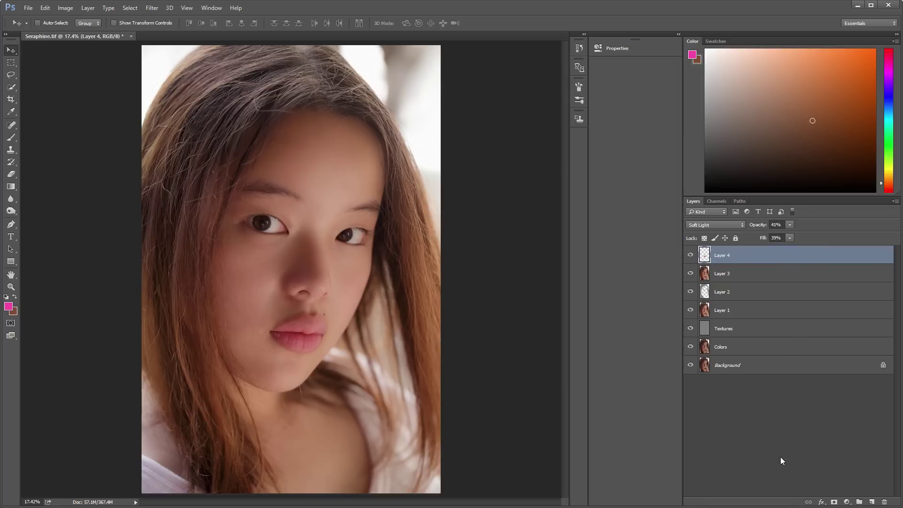